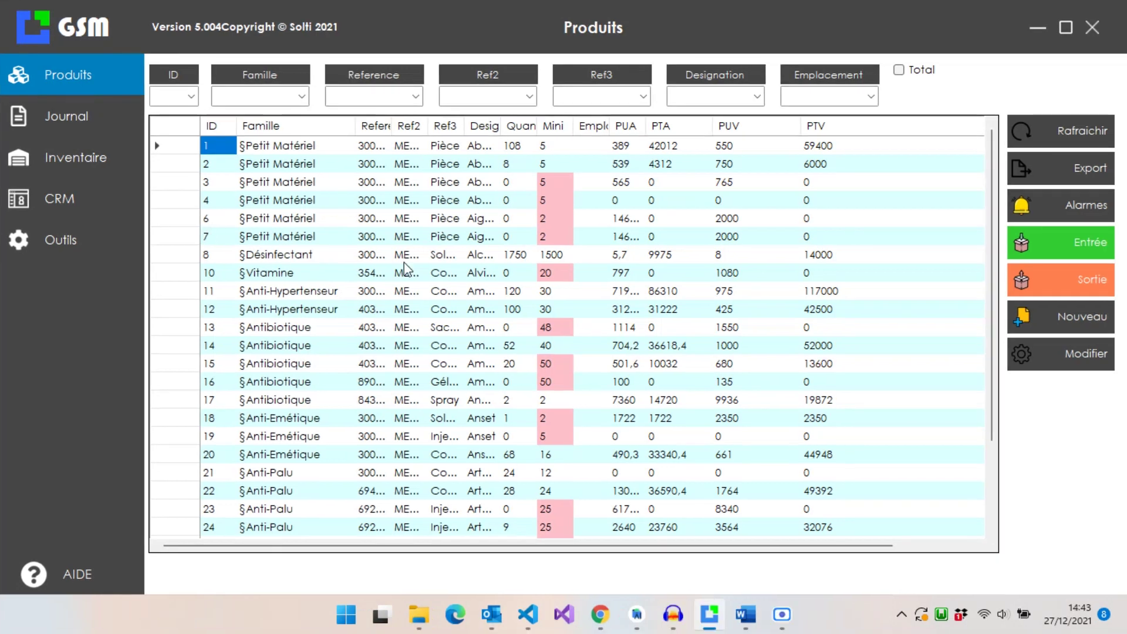
# Export the product list as an .xls file.
pyautogui.click(1017, 174)
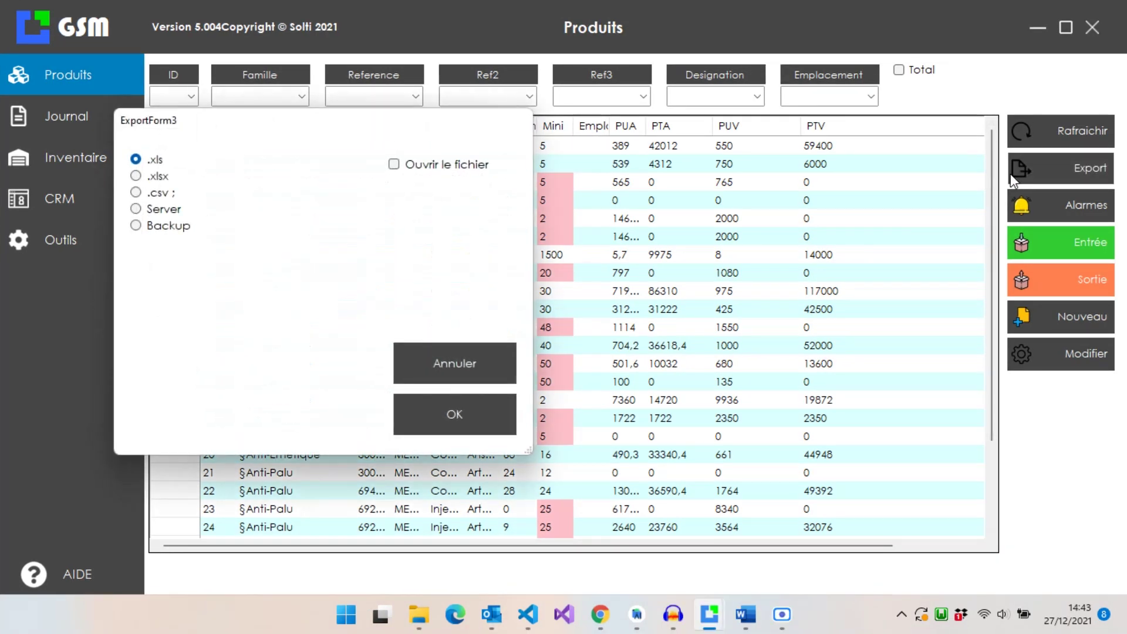
pyautogui.click(446, 411)
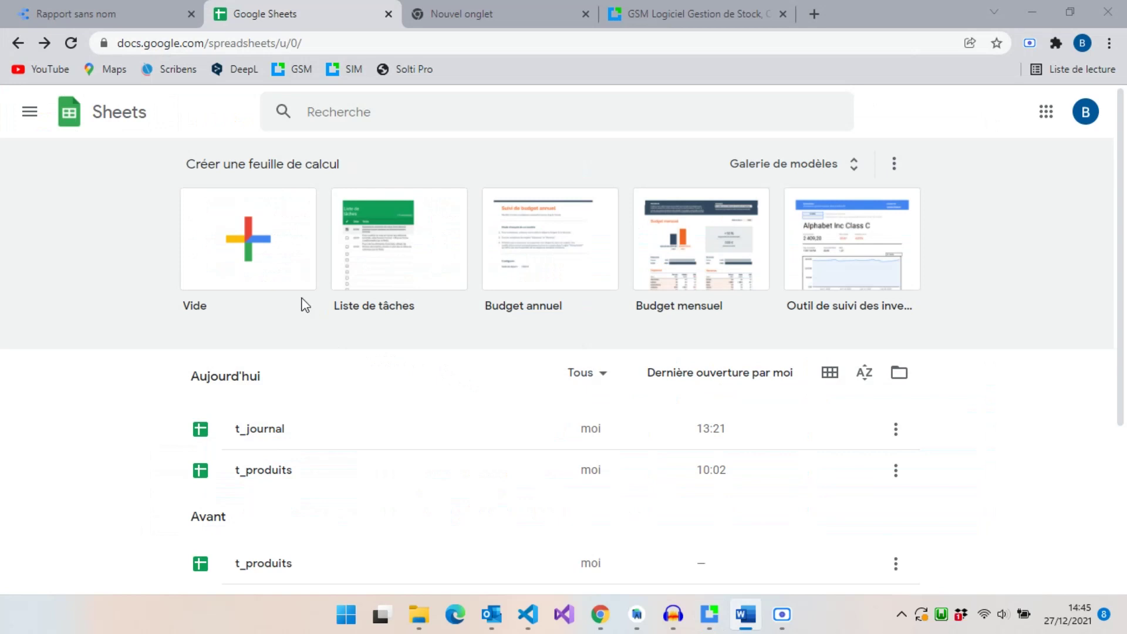
# In Google Sheets, create a blank spreadsheet and import t_produits.xls from the computer, replacing the spreadsheet.
pyautogui.click(270, 255)
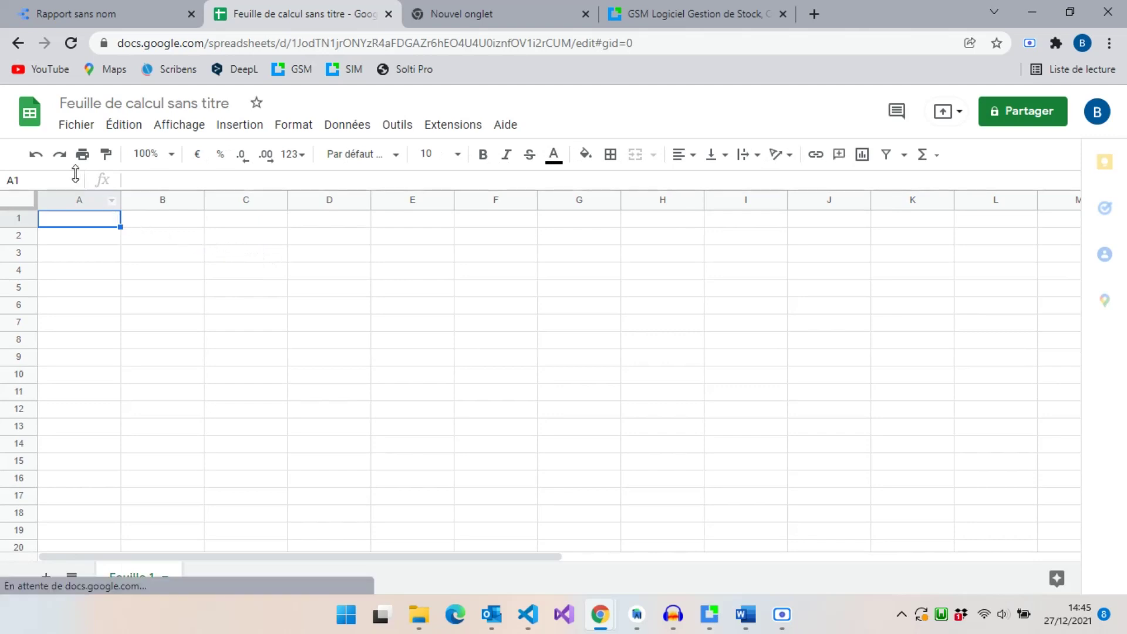
pyautogui.click(69, 139)
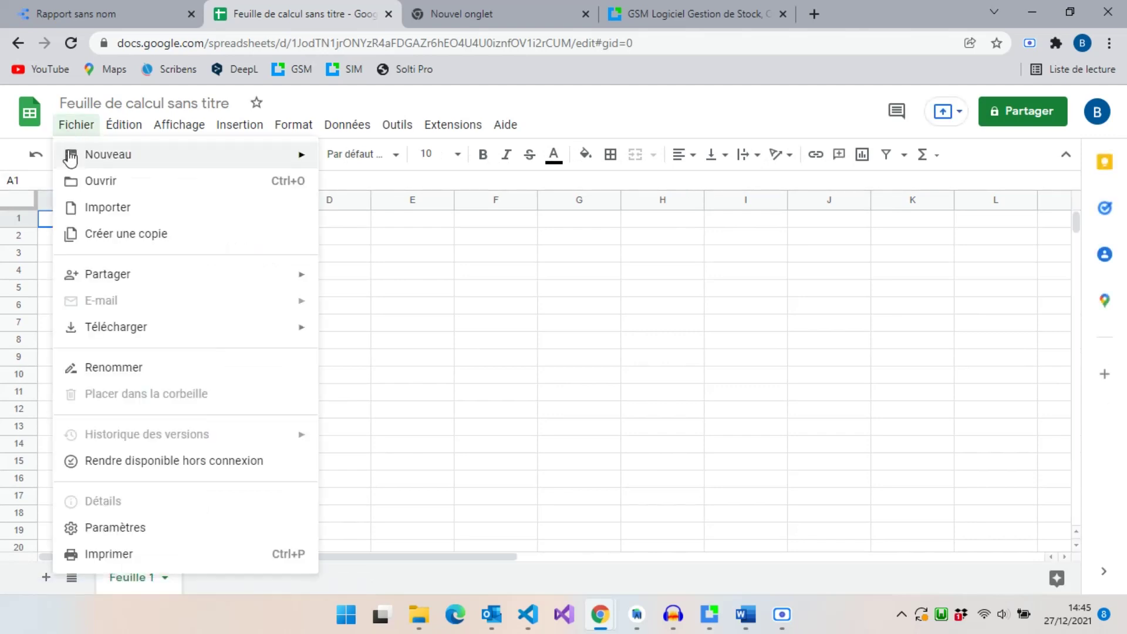
pyautogui.click(82, 207)
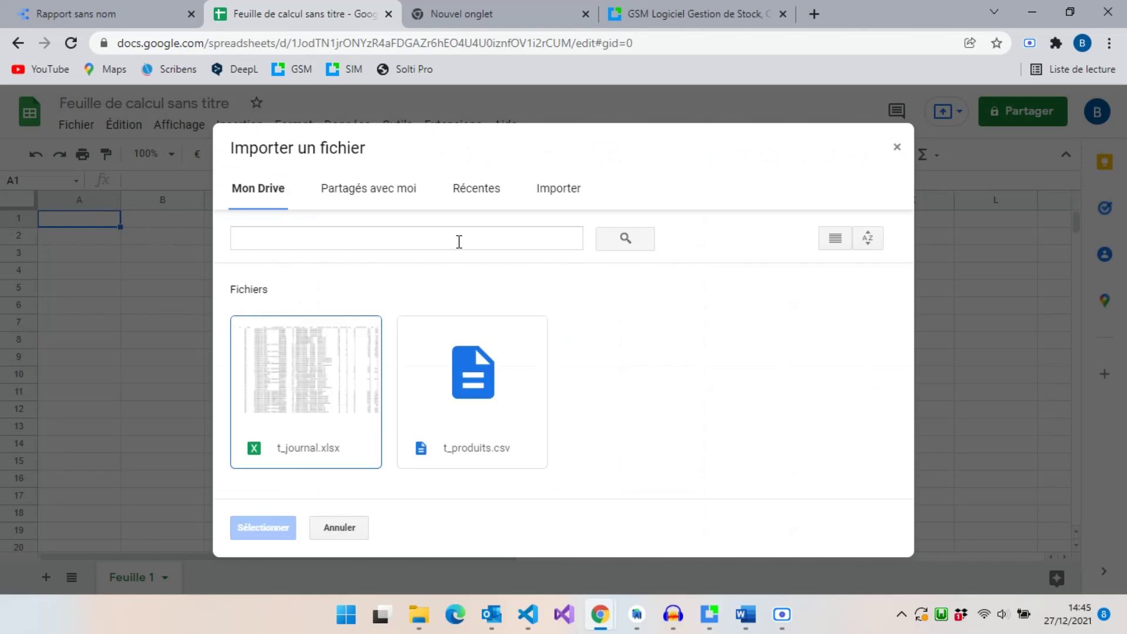
pyautogui.click(574, 203)
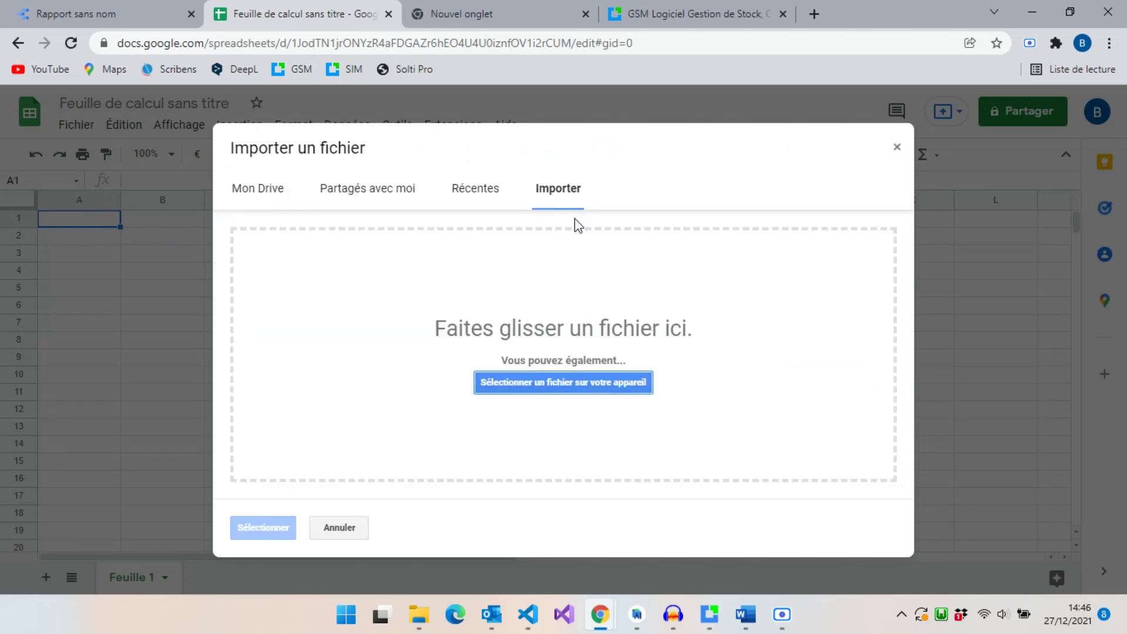
pyautogui.click(534, 384)
pyautogui.doubleClick(372, 268)
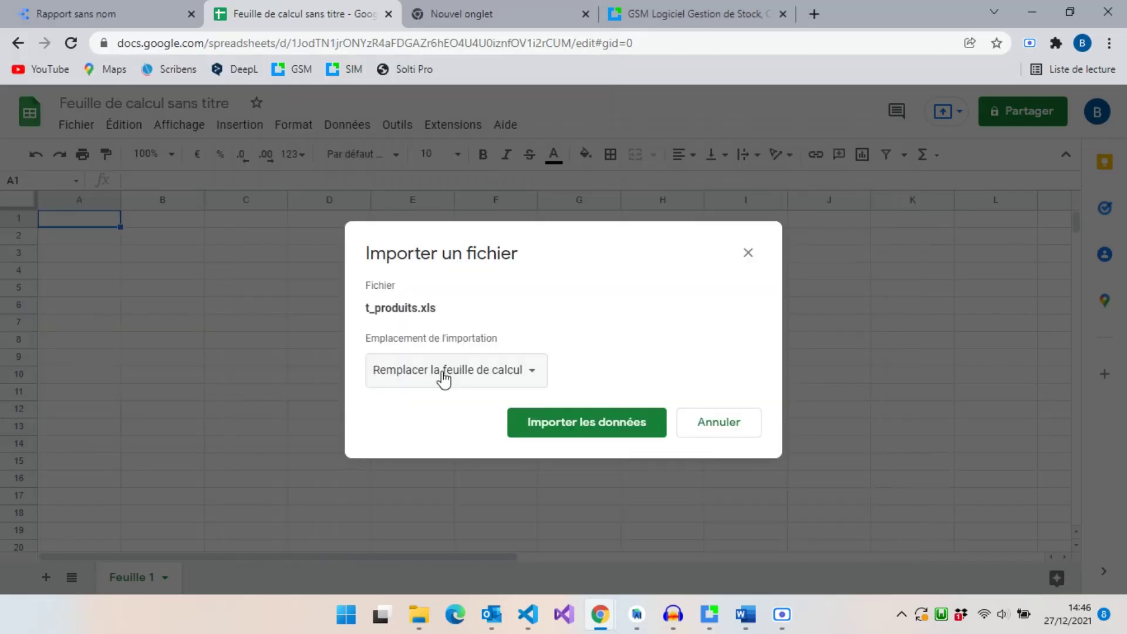
pyautogui.click(521, 430)
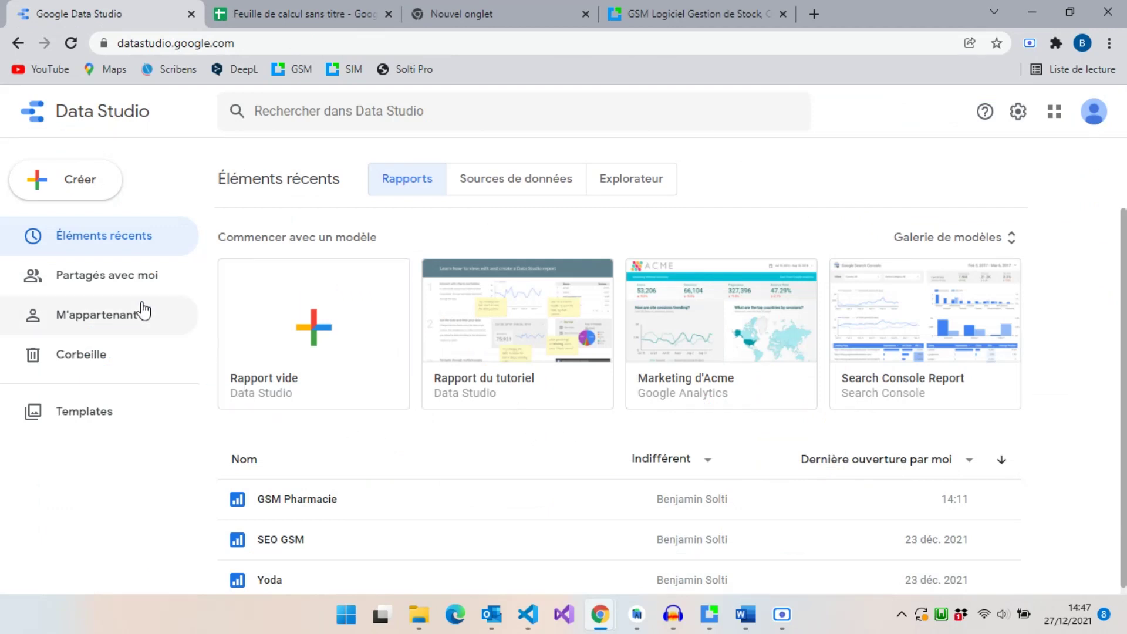
# In Google Data Studio, create a data source with the Google Sheets connector, linked to the t_produits spreadsheet and its t_produits sheet.
pyautogui.click(76, 193)
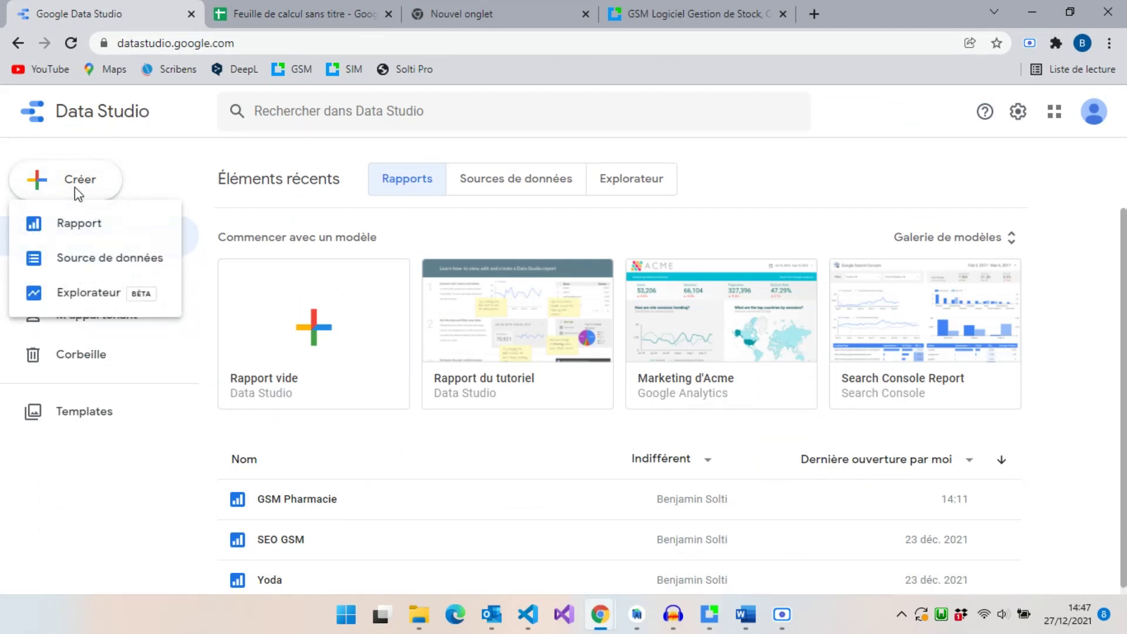
pyautogui.click(69, 253)
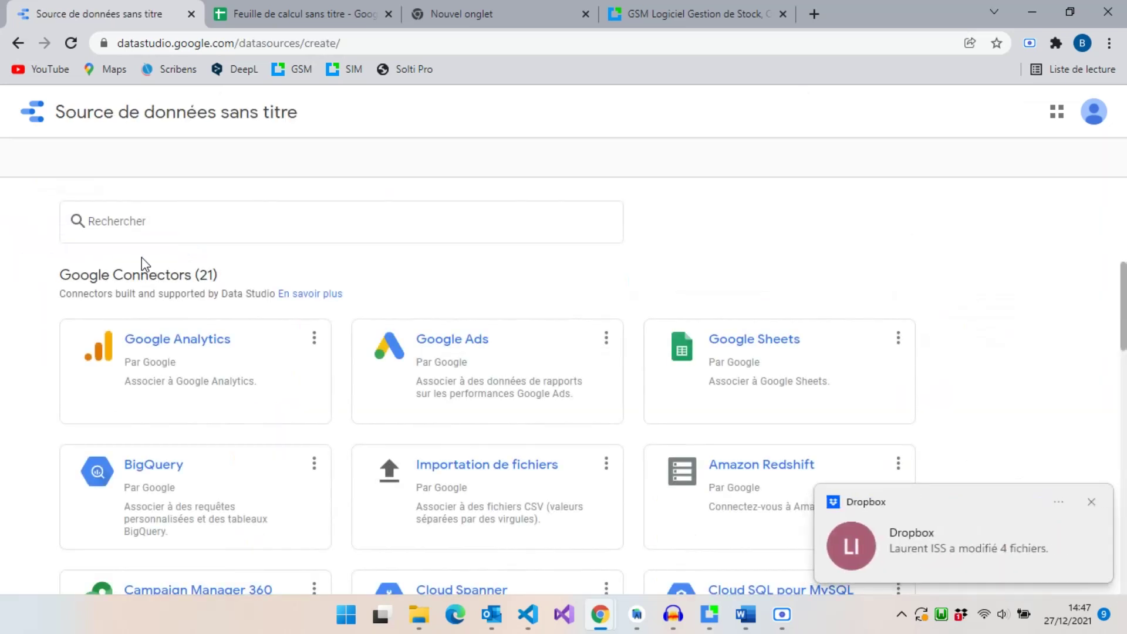
pyautogui.click(756, 347)
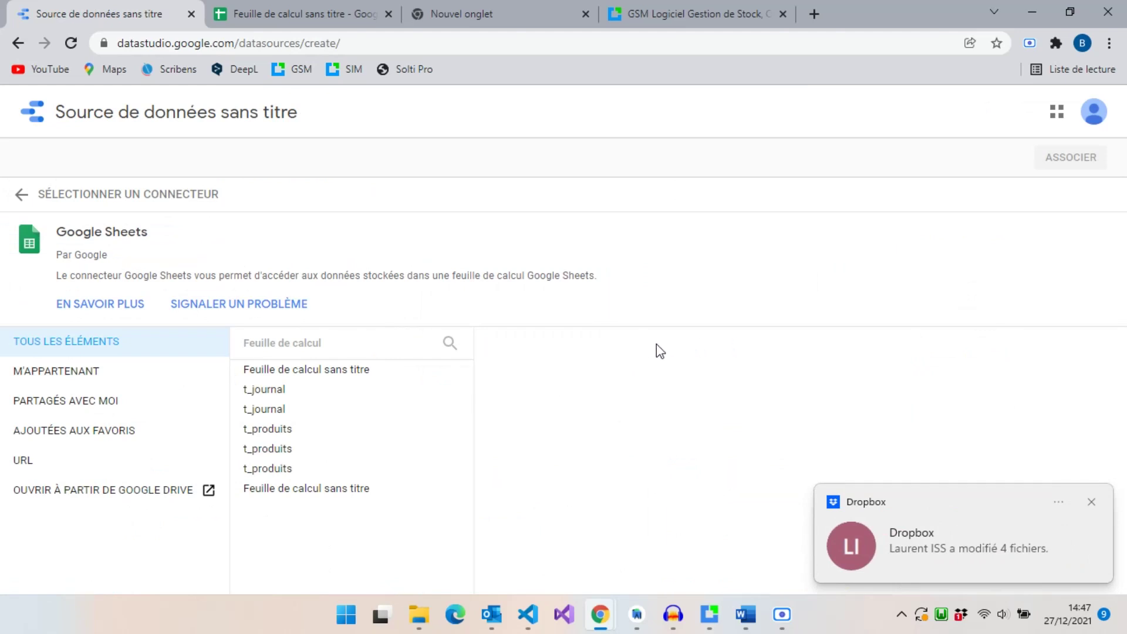
pyautogui.click(365, 434)
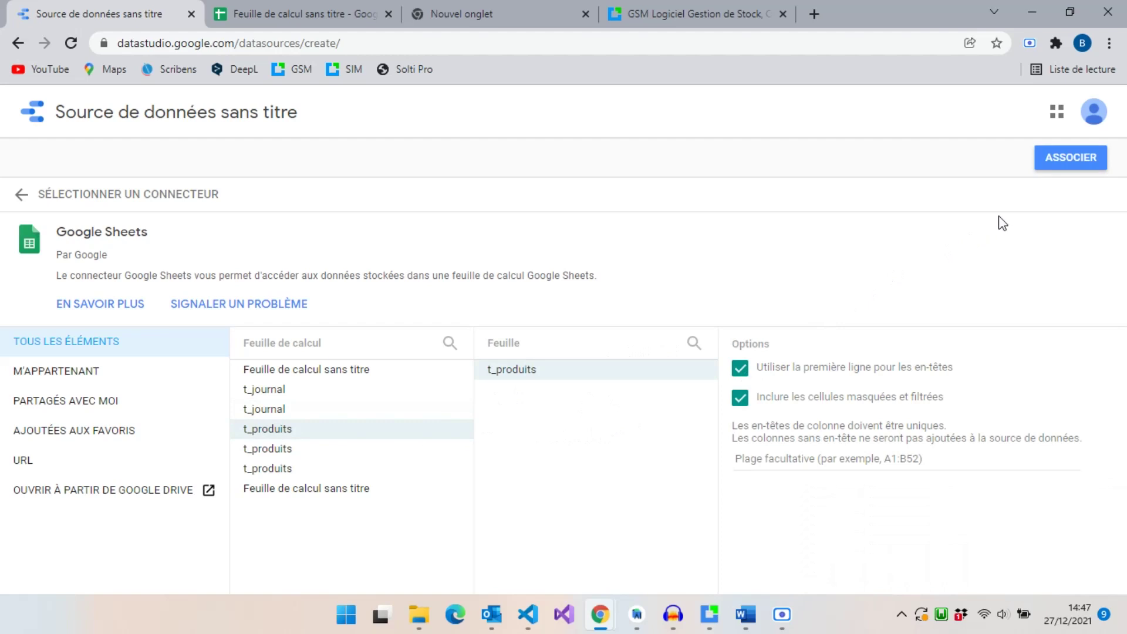
pyautogui.click(1057, 173)
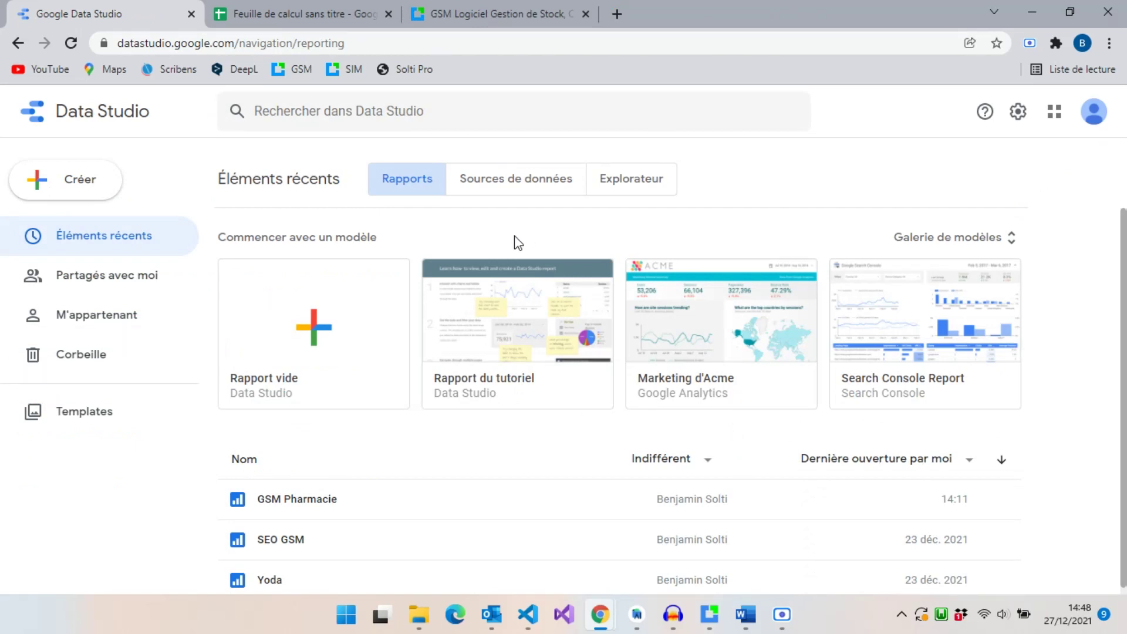
# Create another data source with the MySQL connector, linked to the t_produits table of the Test database.
pyautogui.click(106, 179)
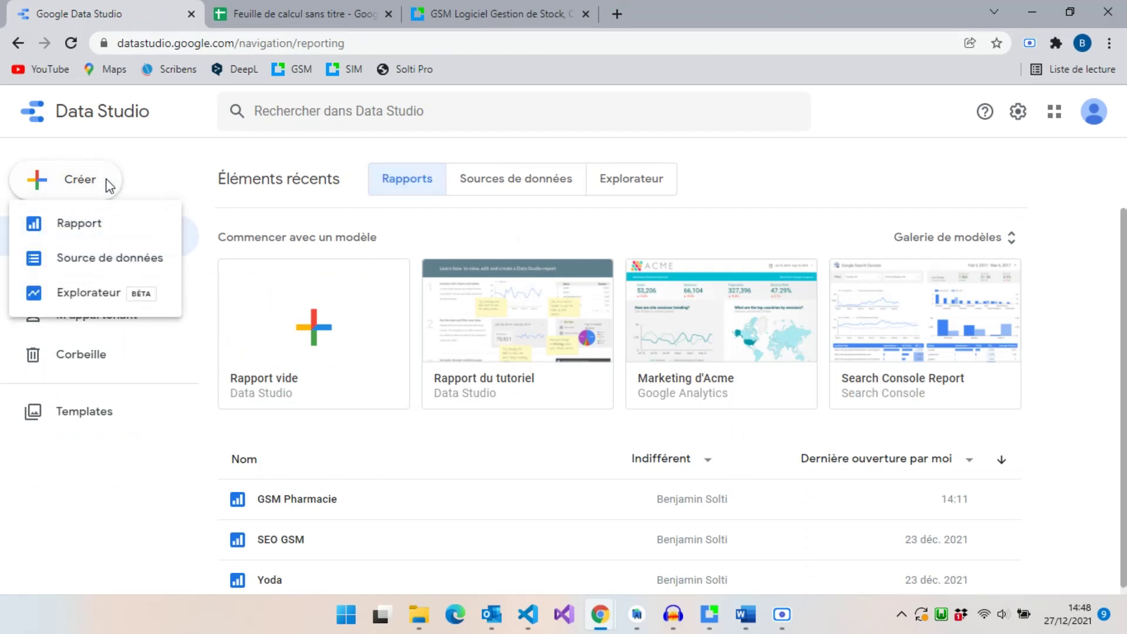
pyautogui.click(115, 262)
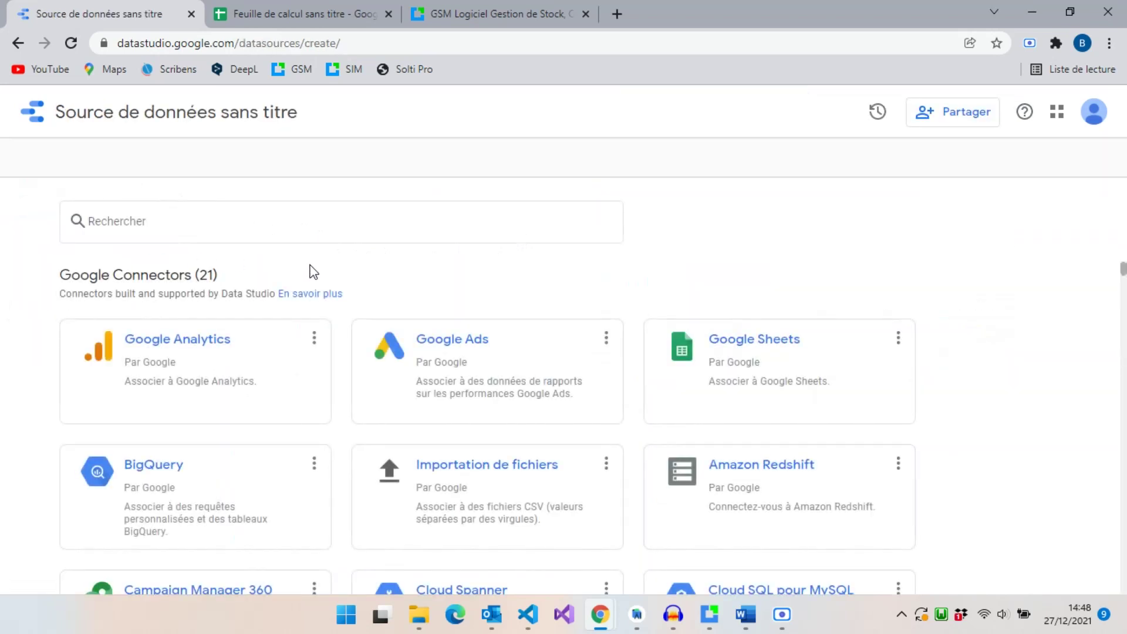
pyautogui.scroll(-4, 314, 273)
pyautogui.scroll(-4, 319, 274)
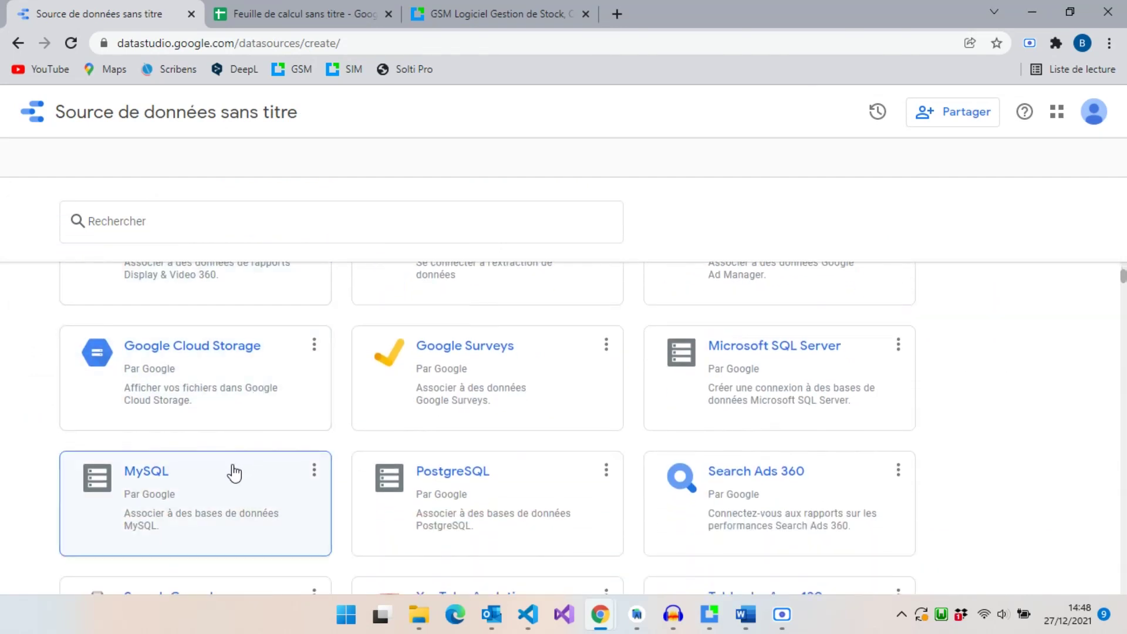
pyautogui.click(233, 472)
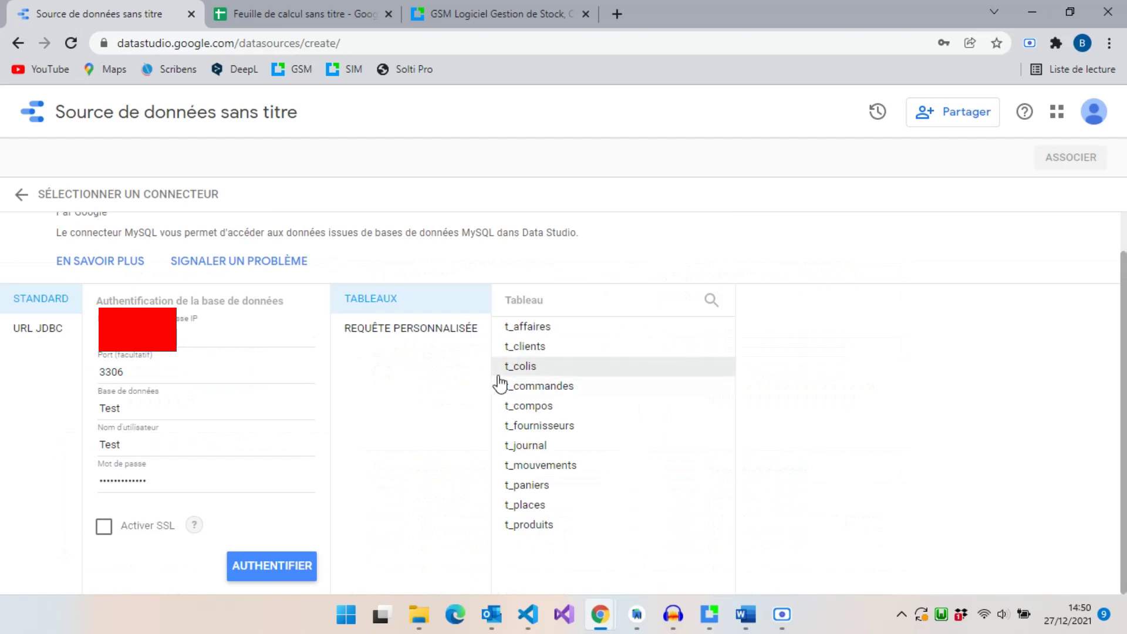
pyautogui.click(531, 526)
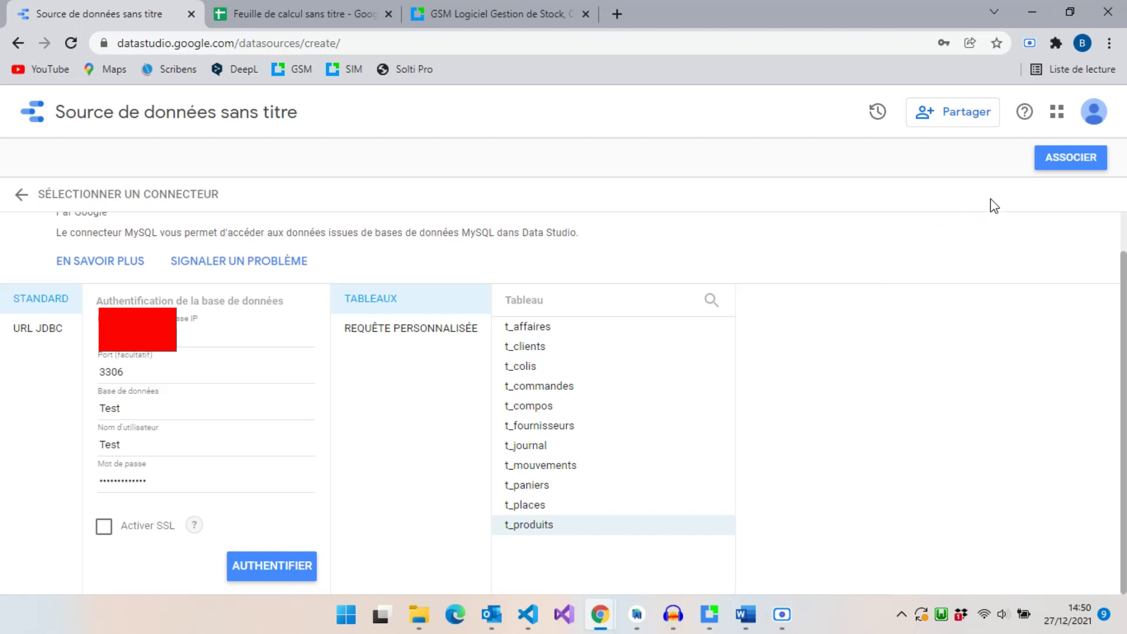
pyautogui.click(1055, 171)
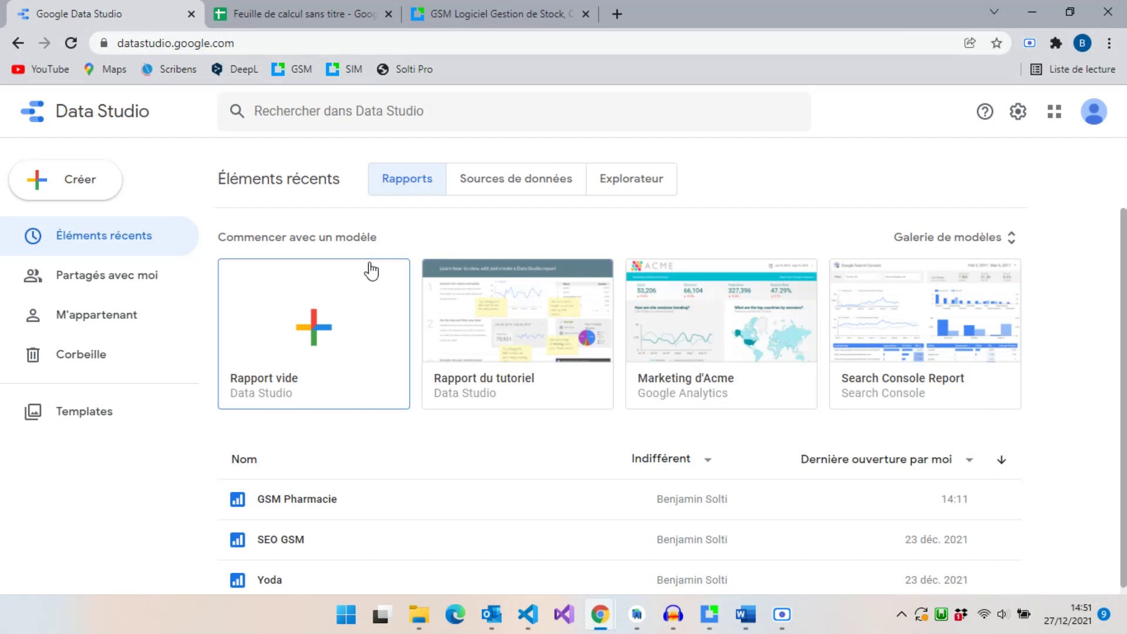
# Create a new report and add the existing Google Sheets t_produits data source to it.
pyautogui.click(95, 170)
pyautogui.click(85, 226)
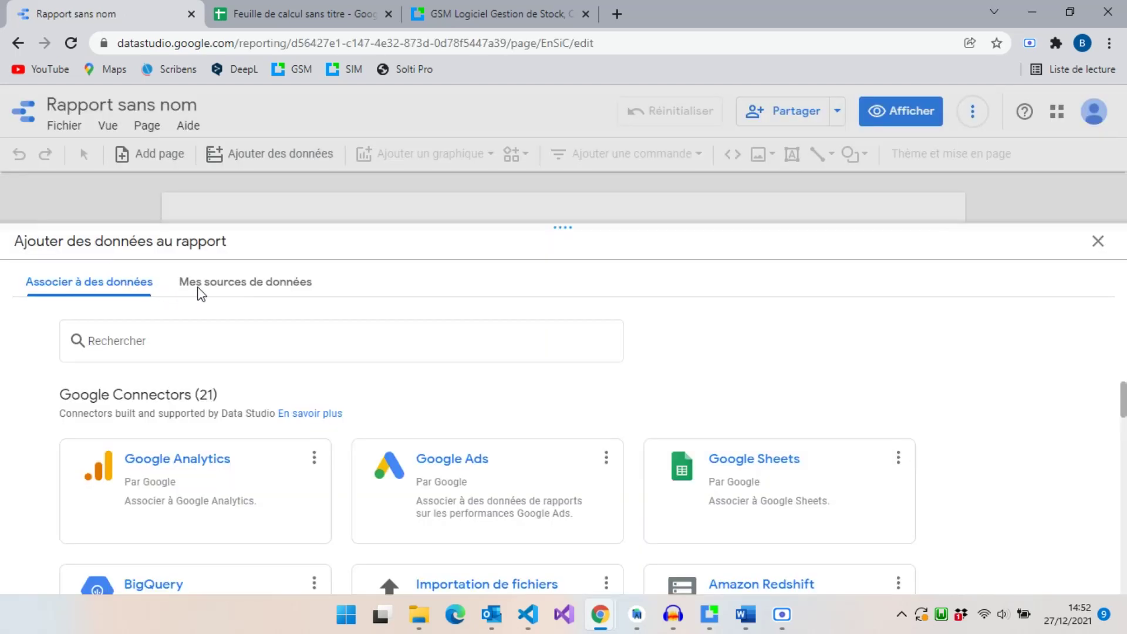
pyautogui.click(214, 284)
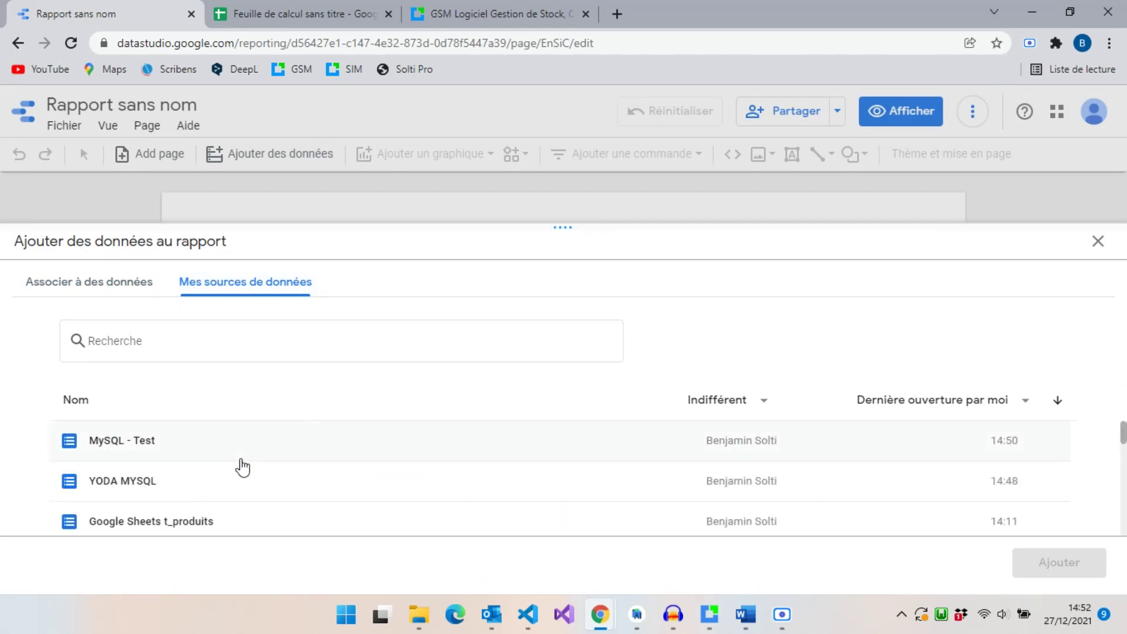
pyautogui.click(198, 521)
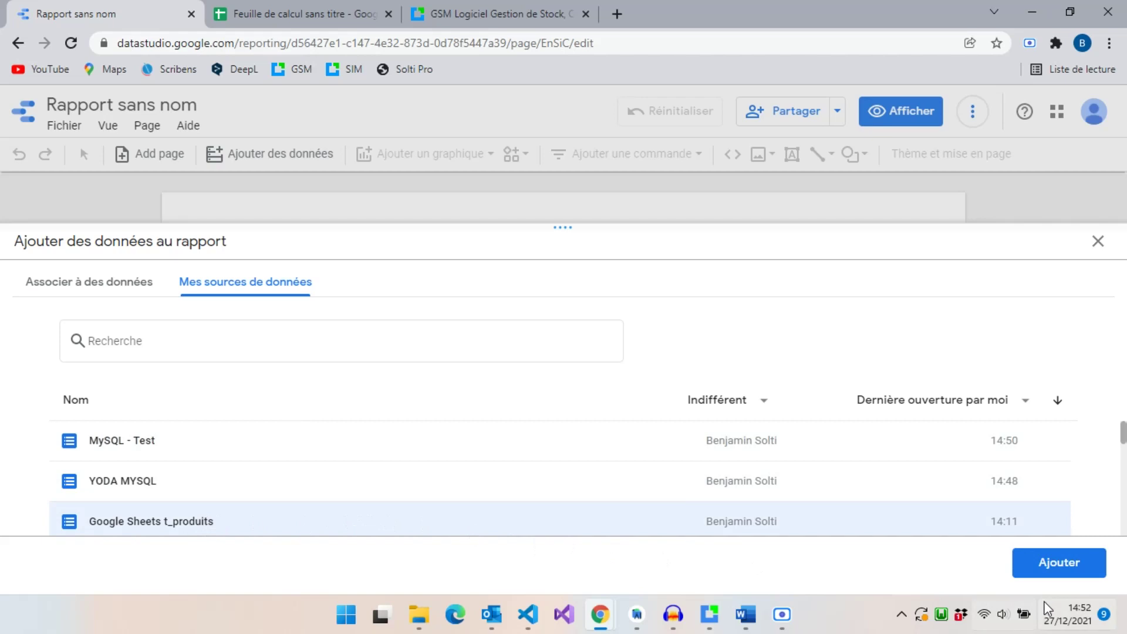
pyautogui.click(1054, 561)
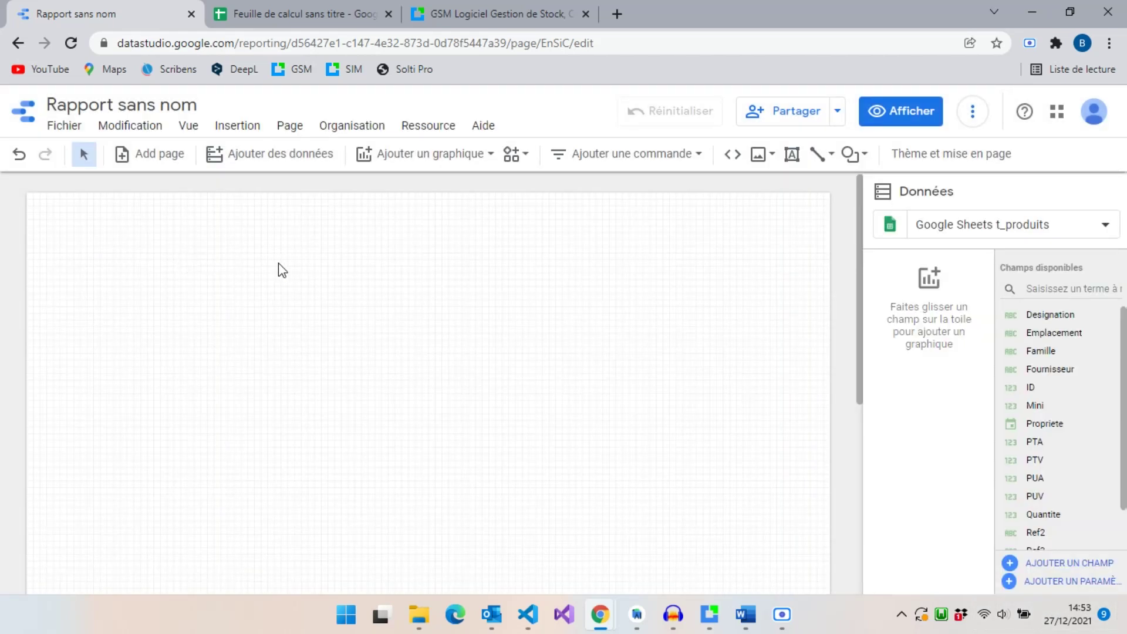
# Insert a pie chart in the upper-left area of the report page.
pyautogui.click(395, 160)
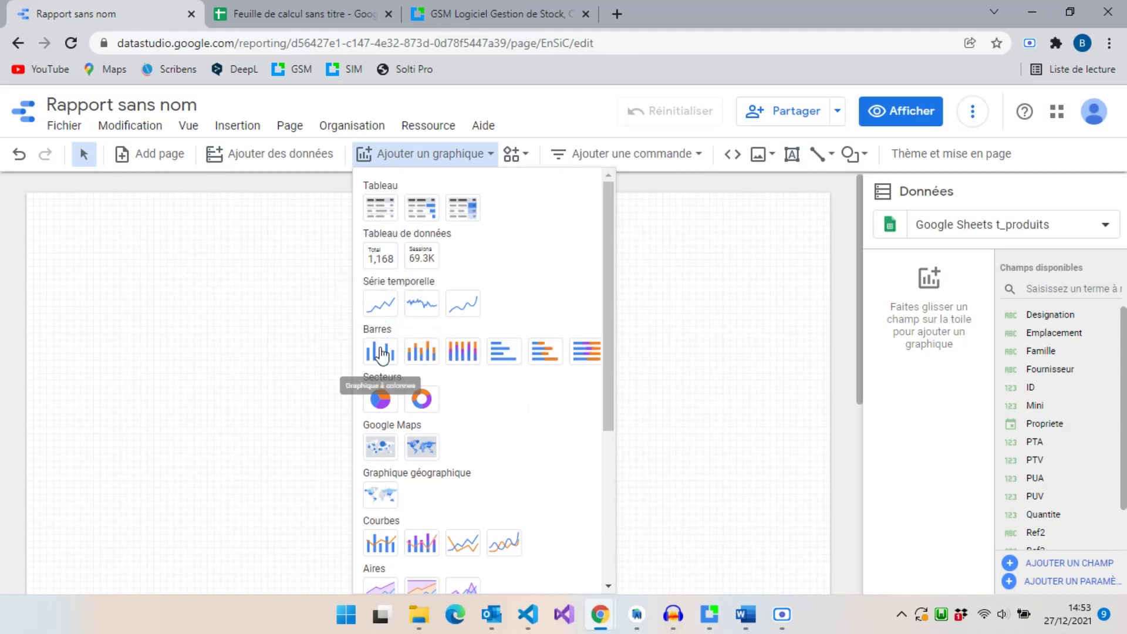
pyautogui.click(382, 400)
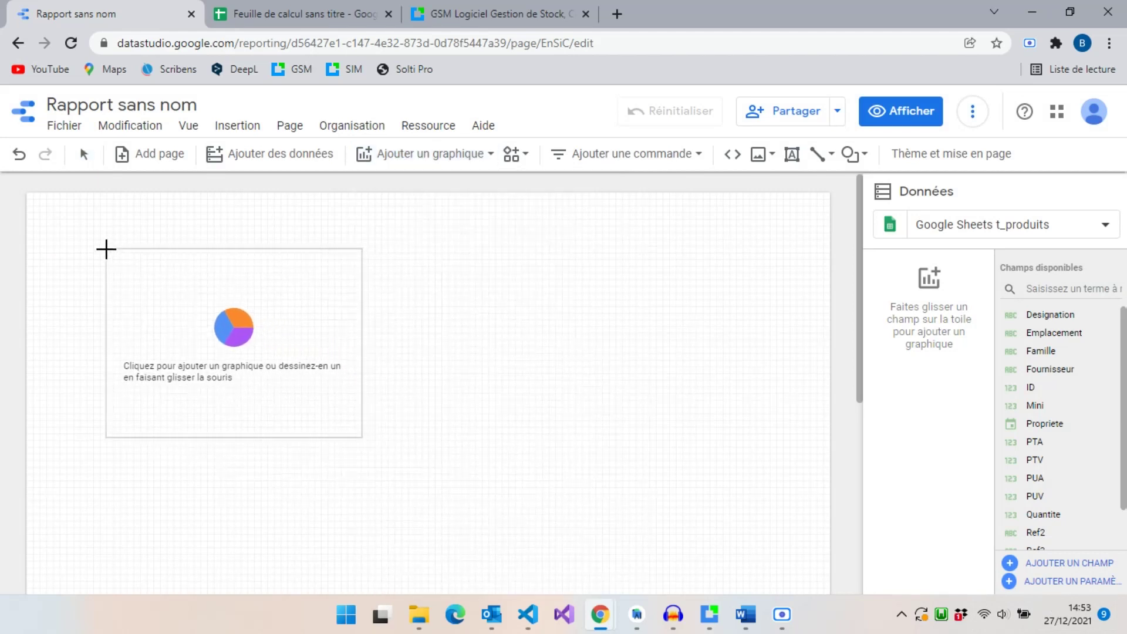
pyautogui.click(79, 245)
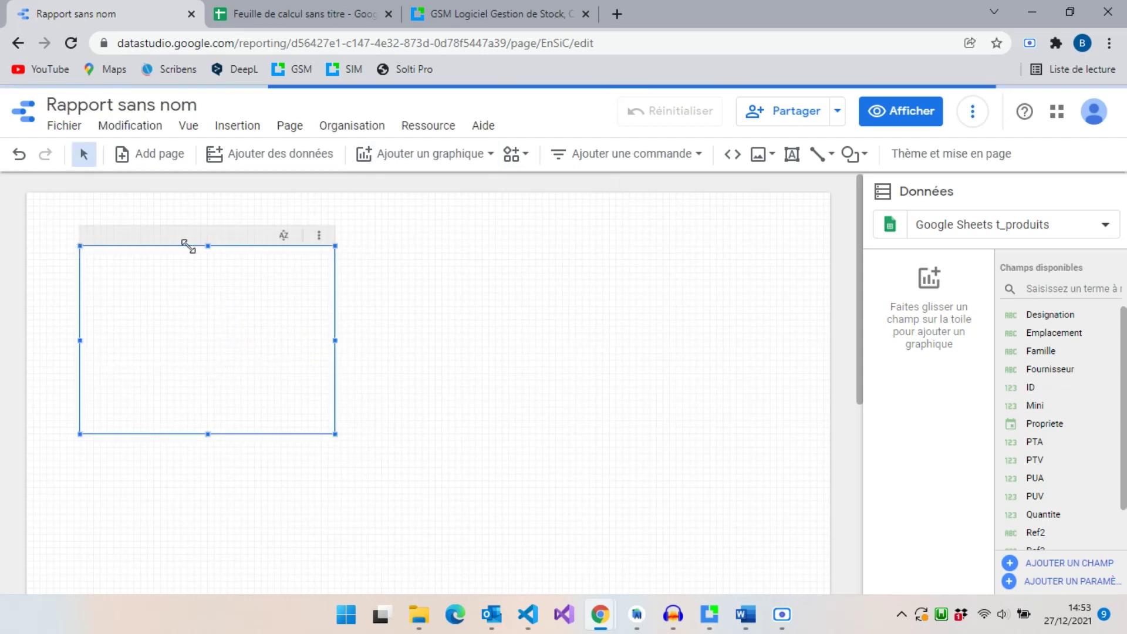
pyautogui.scroll(-2, 387, 265)
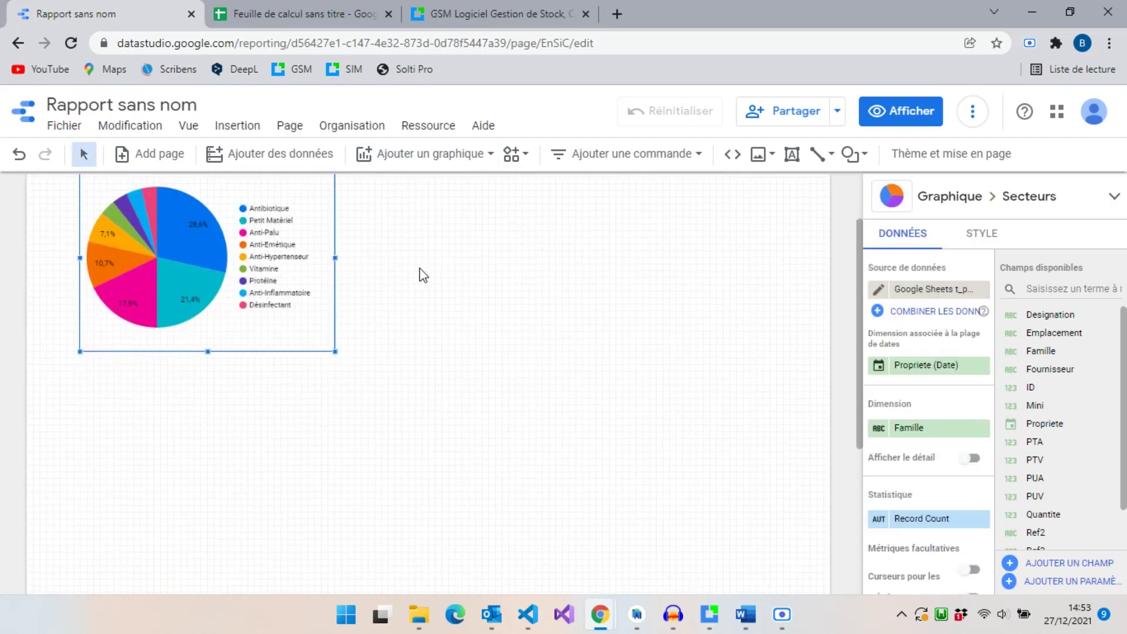
pyautogui.scroll(2, 423, 273)
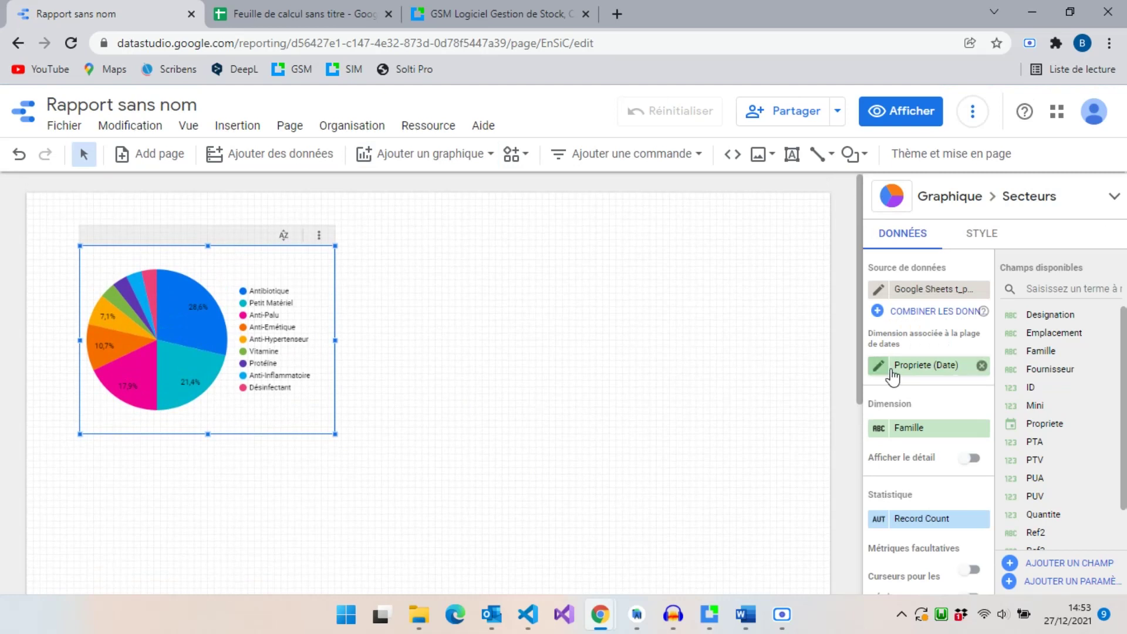
# Change the pie chart's dimension to Fournisseur and enlarge the chart towards its lower-right corner.
pyautogui.click(930, 433)
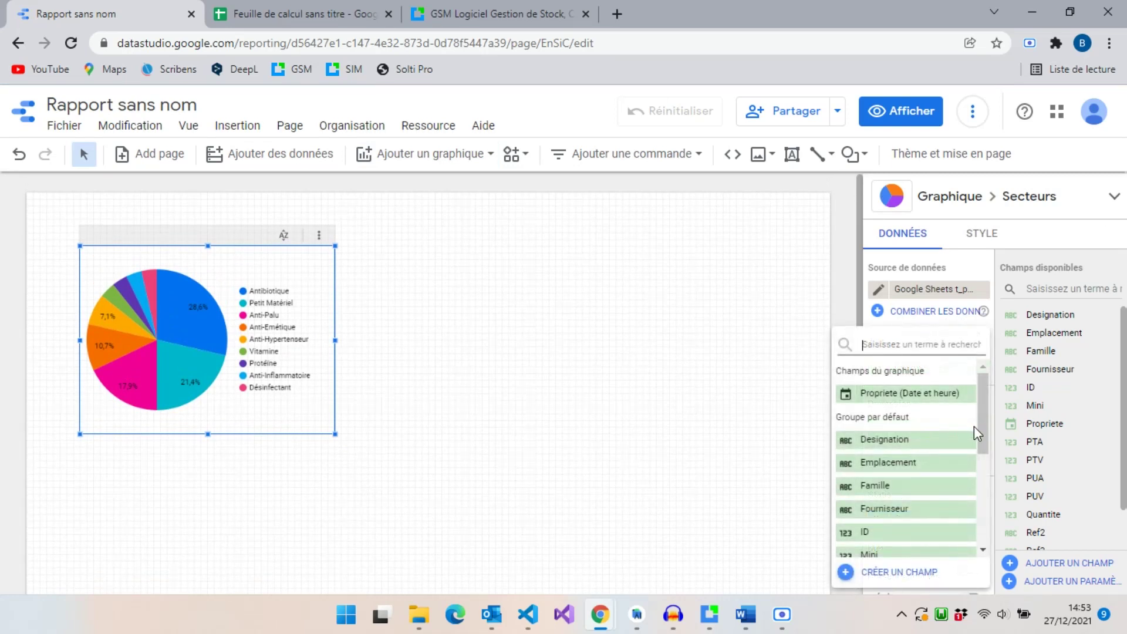
pyautogui.scroll(-2, 973, 434)
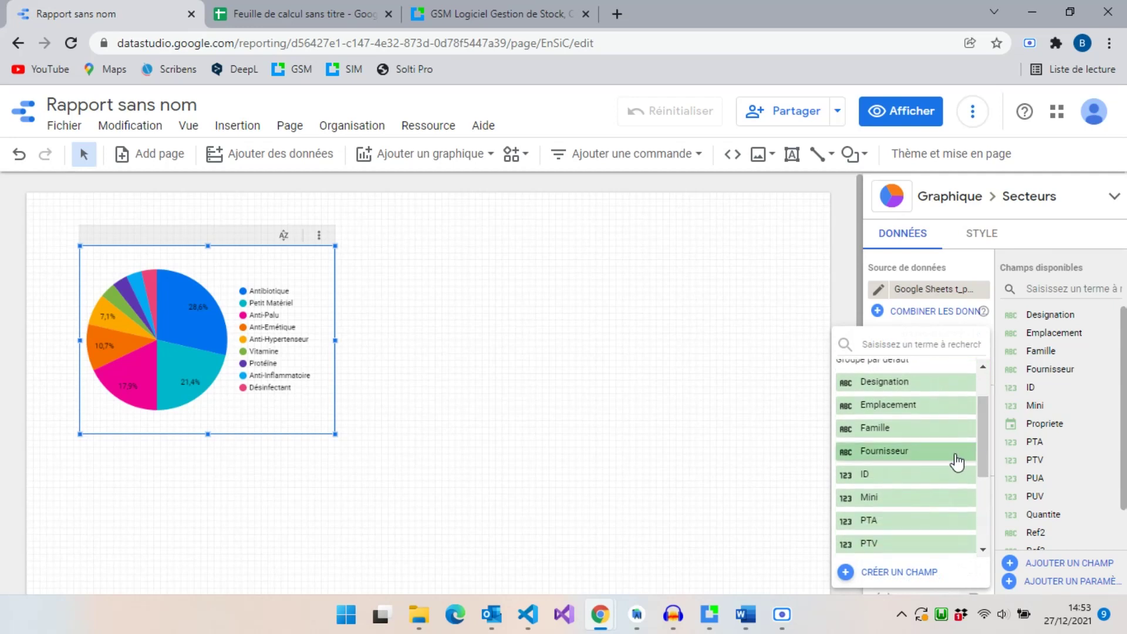
pyautogui.click(955, 455)
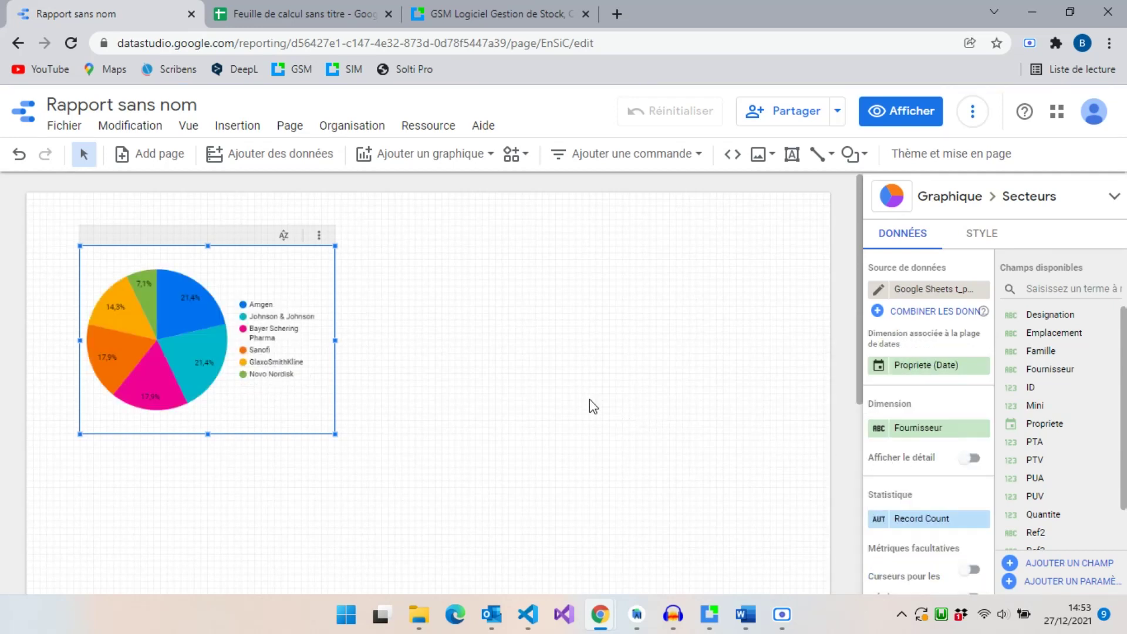
pyautogui.moveTo(335, 434); pyautogui.dragTo(464, 477)
pyautogui.click(519, 400)
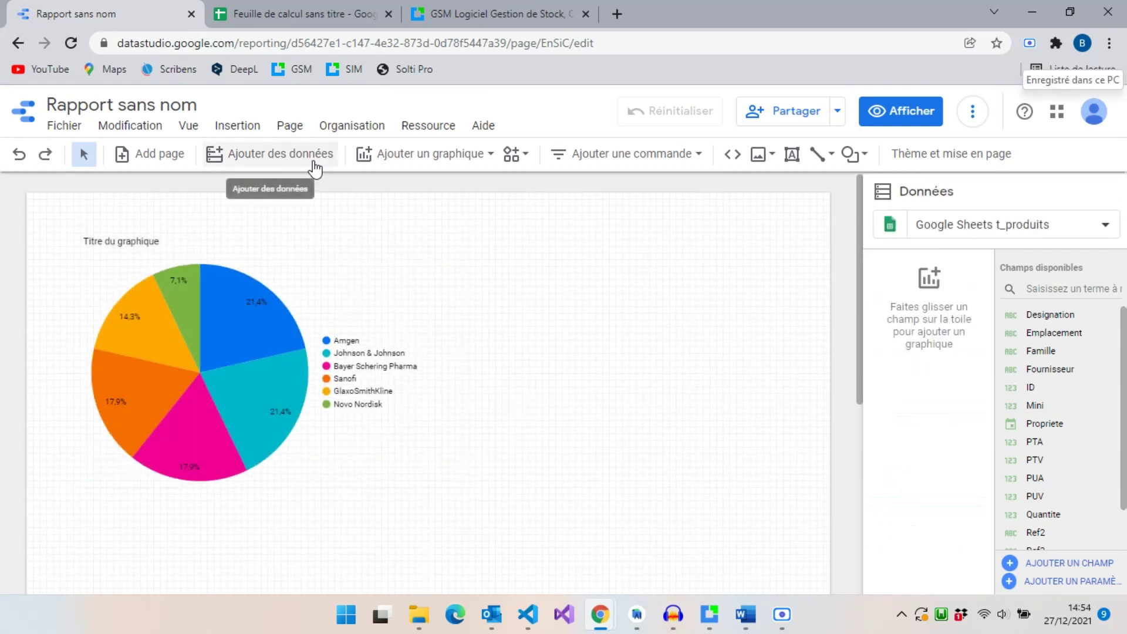
# Add the existing YODA MYSQL data source to the report.
pyautogui.click(312, 158)
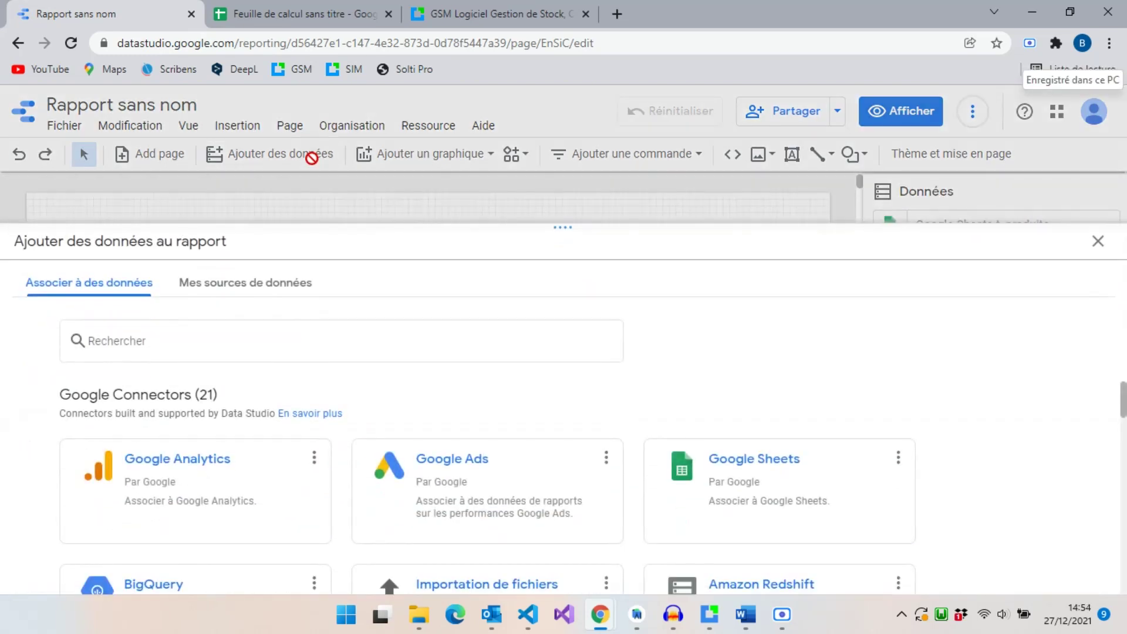
pyautogui.click(284, 292)
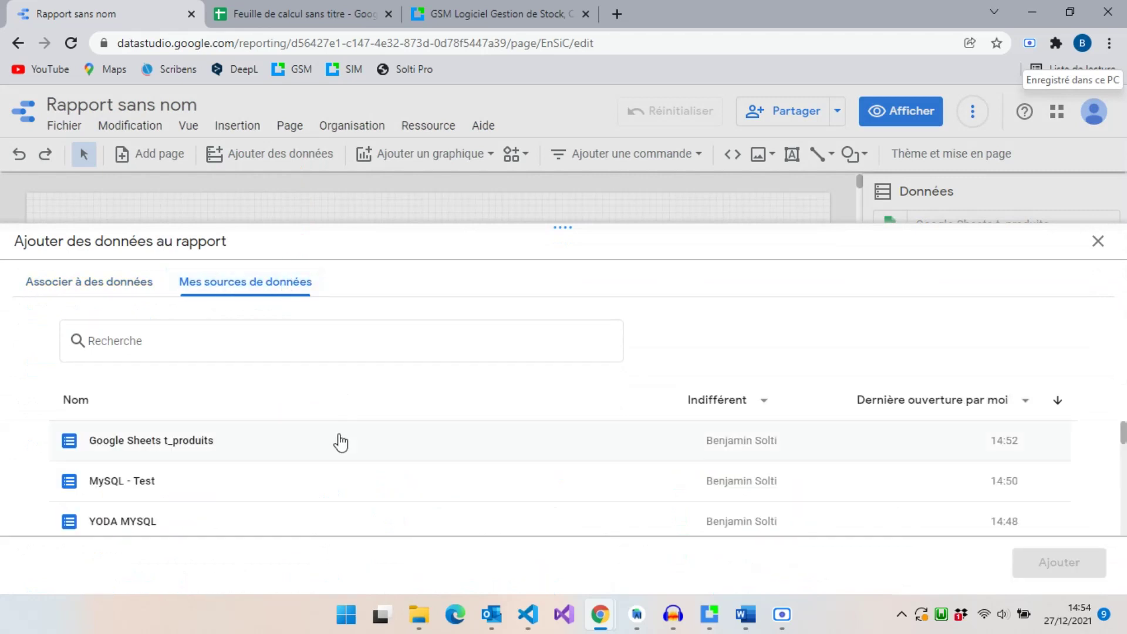
pyautogui.scroll(-2, 340, 440)
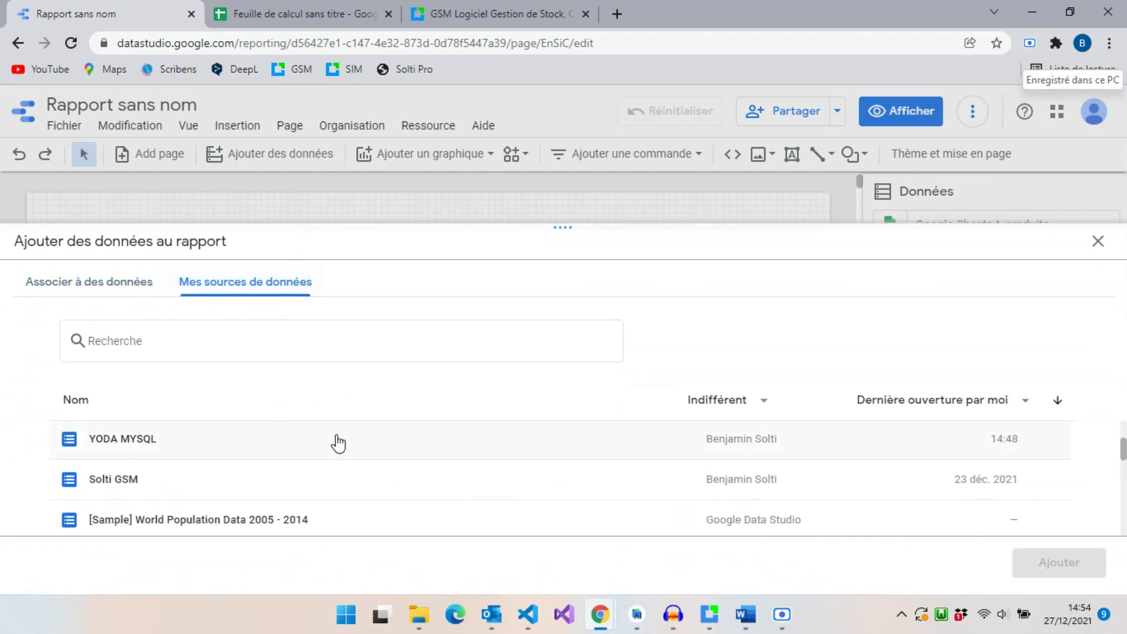
pyautogui.click(272, 447)
pyautogui.click(1015, 564)
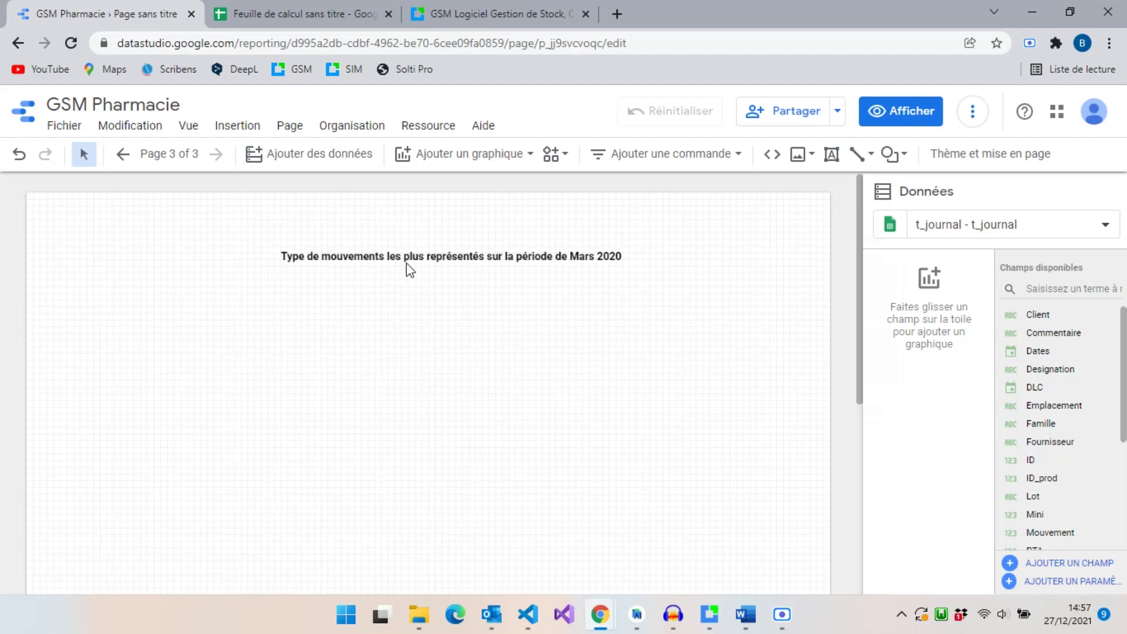
# Insert a pie chart beneath the movement-types heading on page 3 of the GSM Pharmacie report and enlarge it to the heading's width.
pyautogui.click(470, 160)
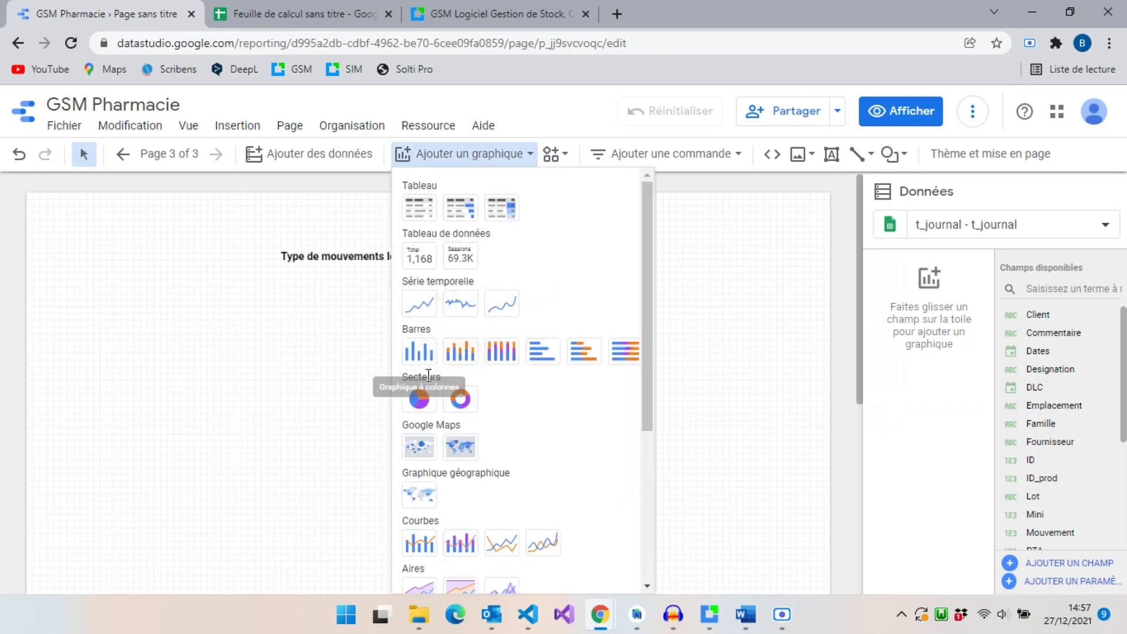
pyautogui.click(419, 398)
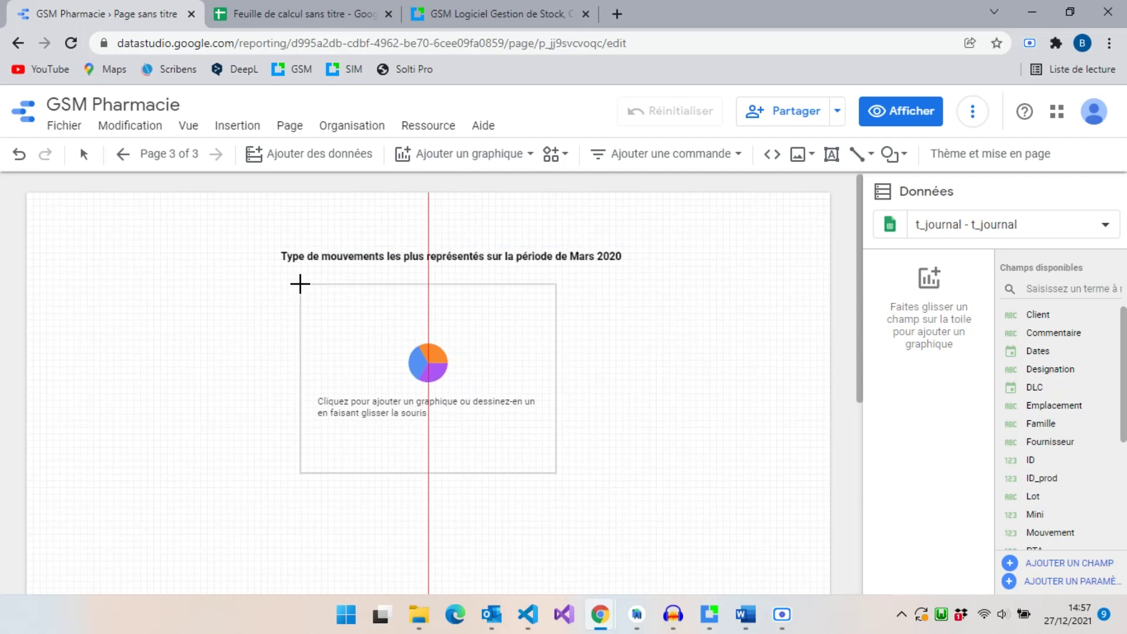
pyautogui.click(281, 272)
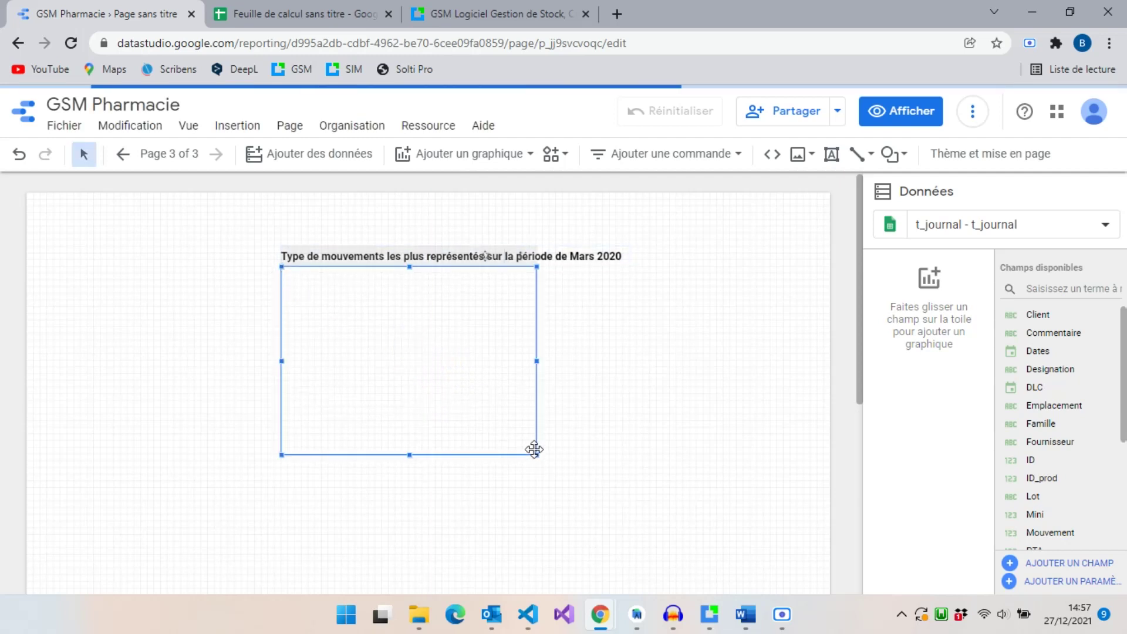
pyautogui.moveTo(534, 454); pyautogui.dragTo(619, 487)
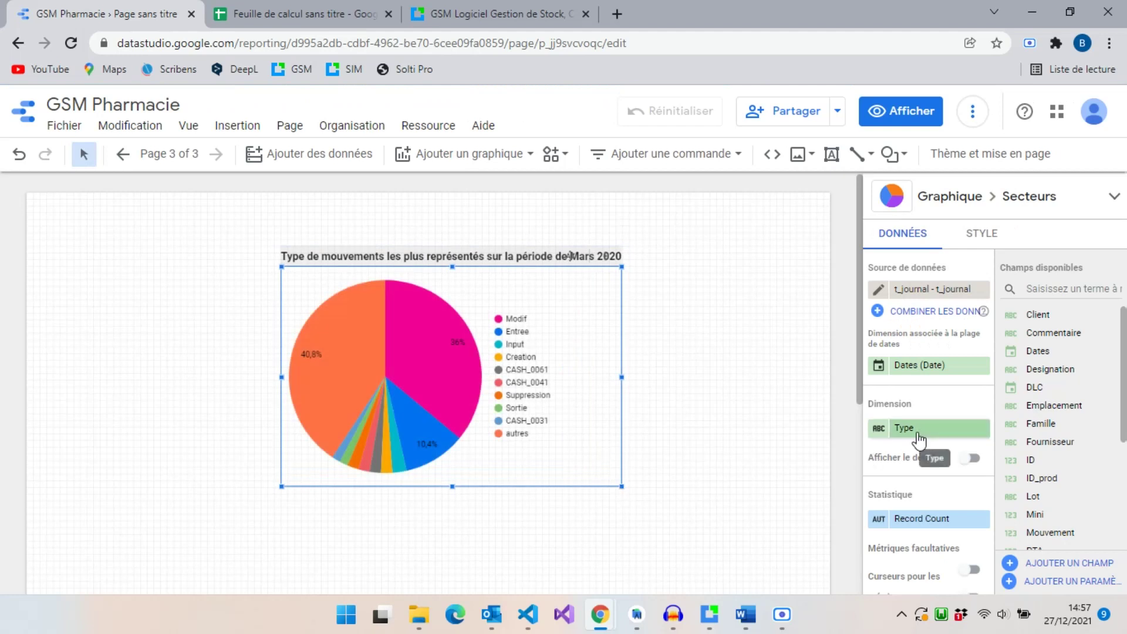
# Switch the pie chart's default date range to Personnalisé and move its start-date calendar to an earlier period.
pyautogui.scroll(-6, 919, 440)
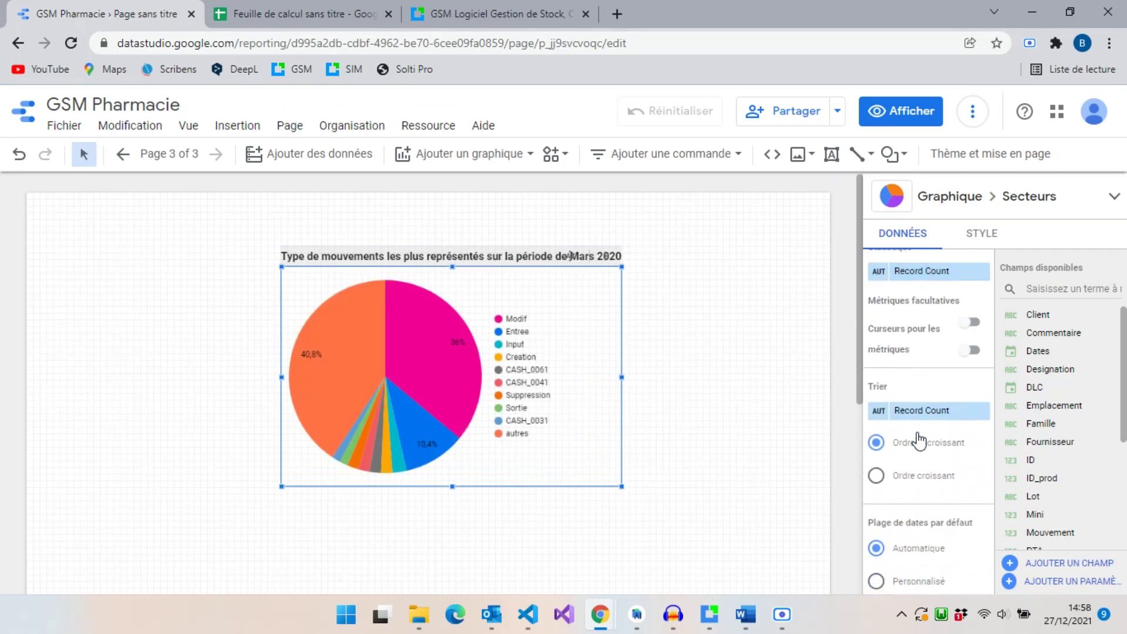
pyautogui.scroll(-4, 919, 440)
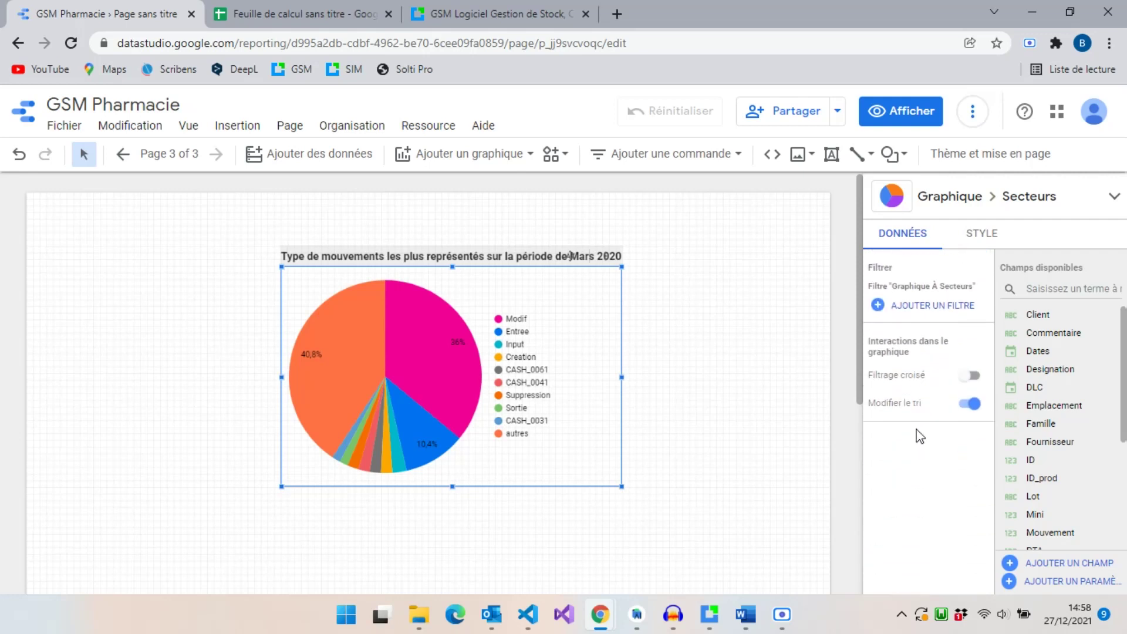
pyautogui.scroll(3, 919, 436)
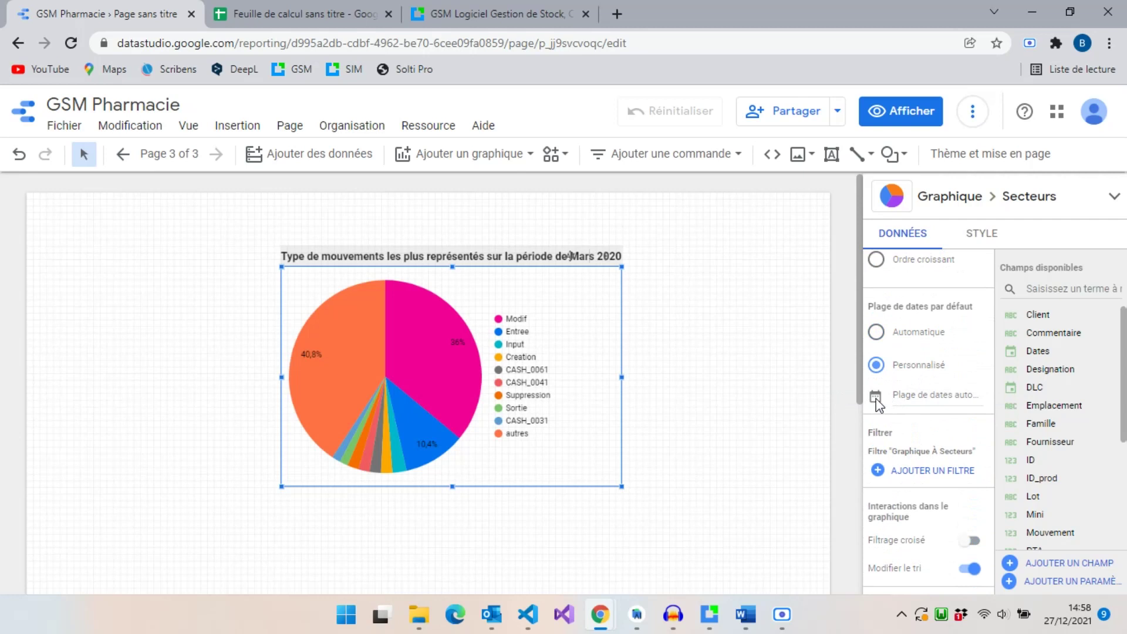
pyautogui.click(876, 398)
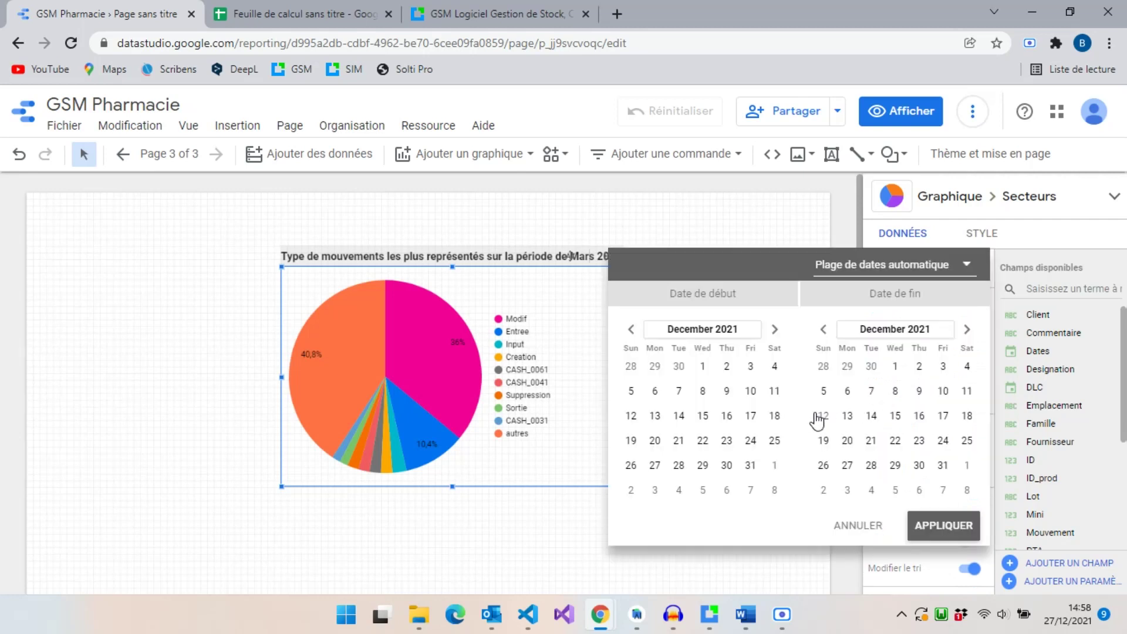
pyautogui.click(739, 333)
pyautogui.click(640, 332)
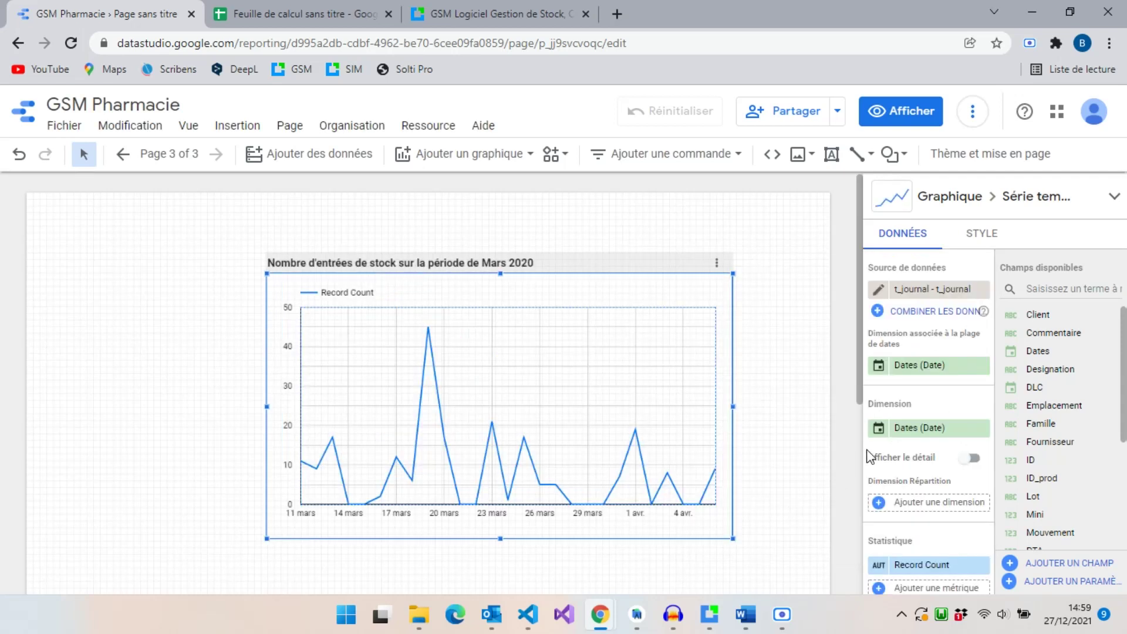
# Use Dates as the time series chart's date range dimension and set its custom default range to 1–31 March 2020.
pyautogui.click(939, 371)
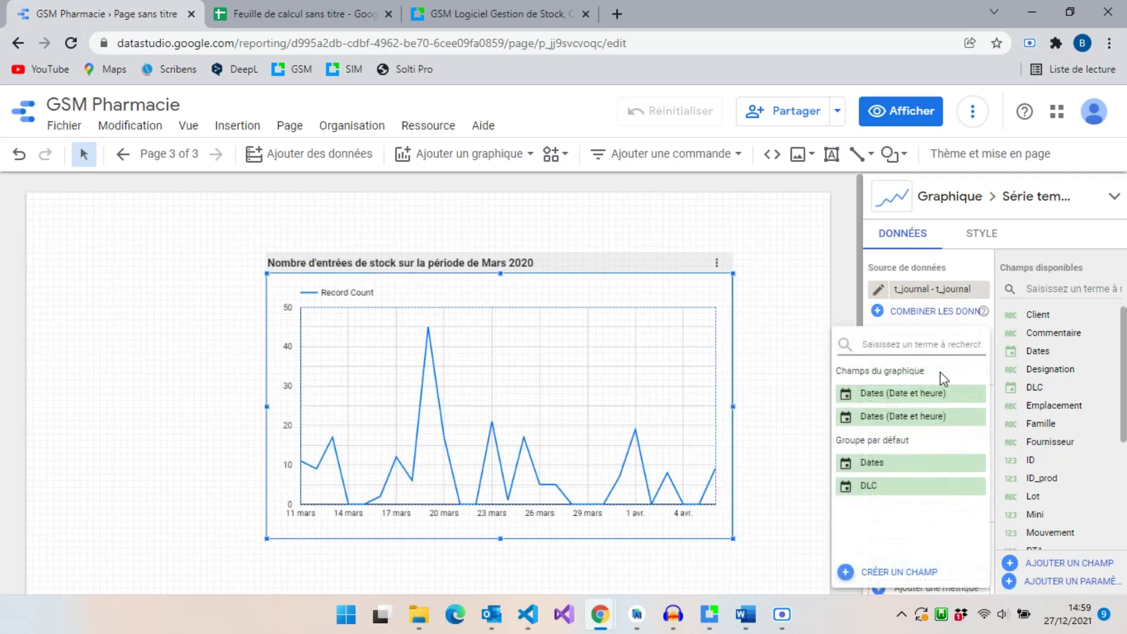
pyautogui.click(911, 463)
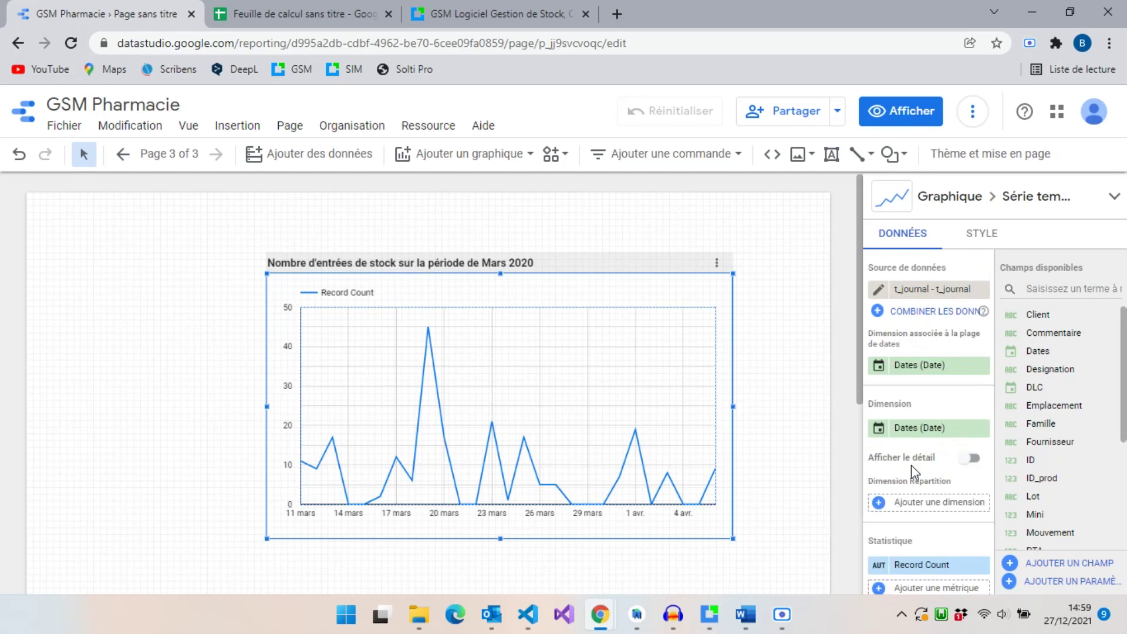
pyautogui.scroll(-5, 927, 481)
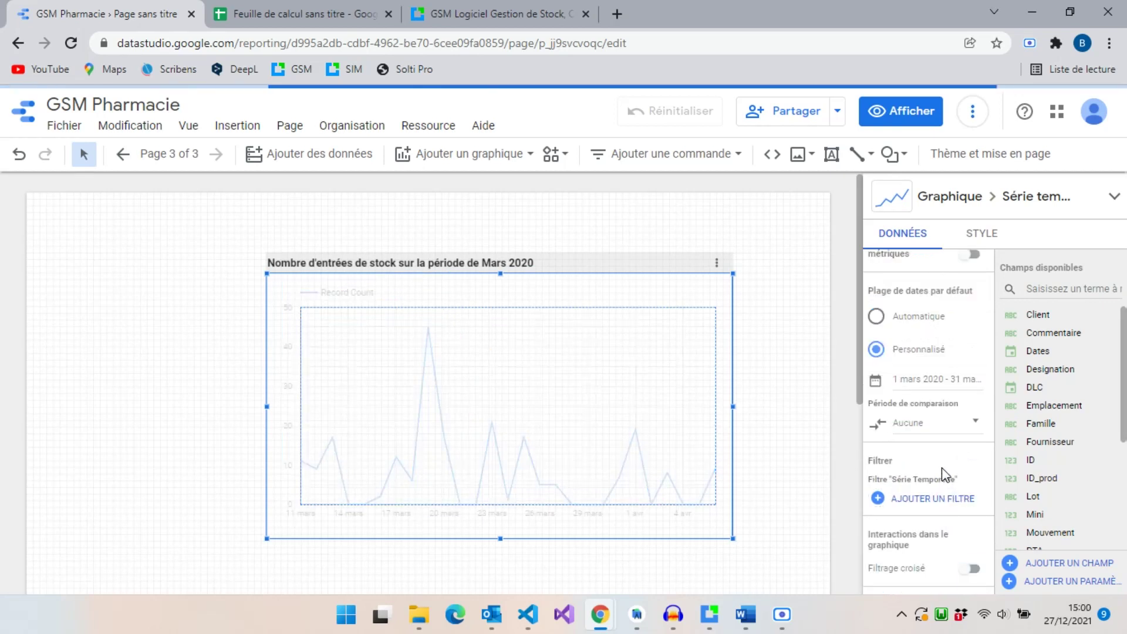
# Create and save a filter for the time series chart that includes only t_journal records whose Type equals Entree.
pyautogui.click(934, 499)
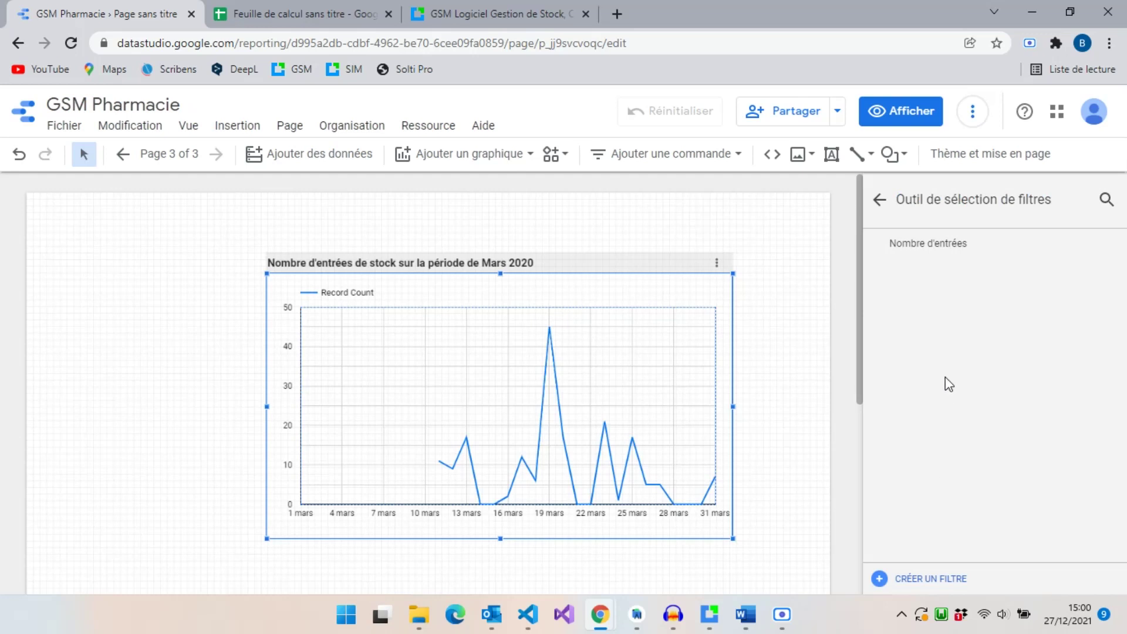
pyautogui.click(938, 581)
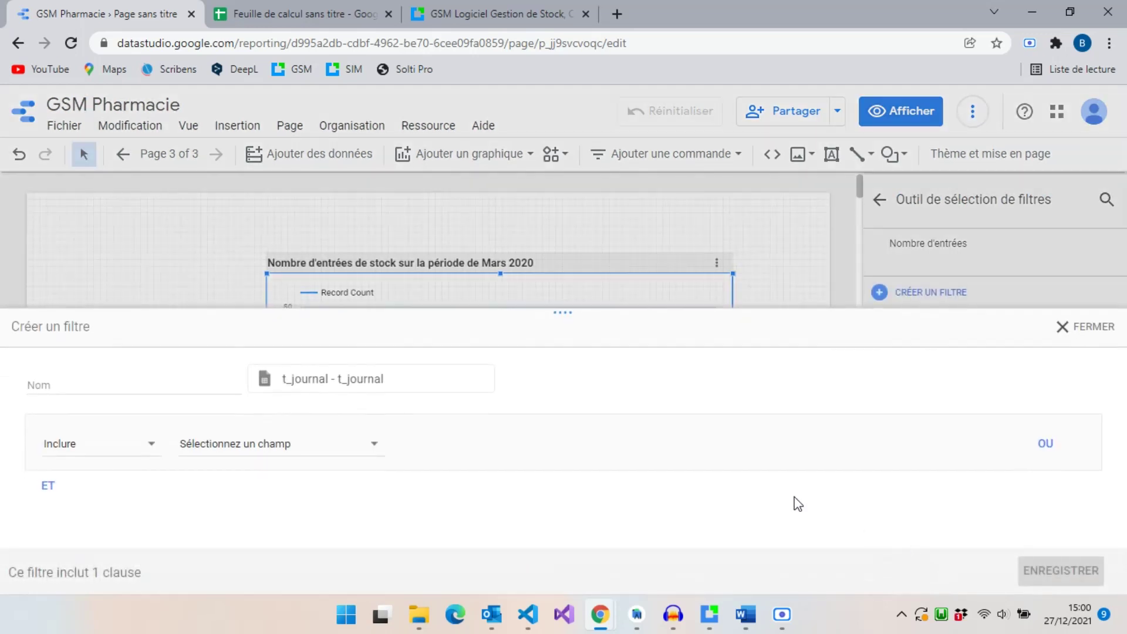
pyautogui.click(353, 454)
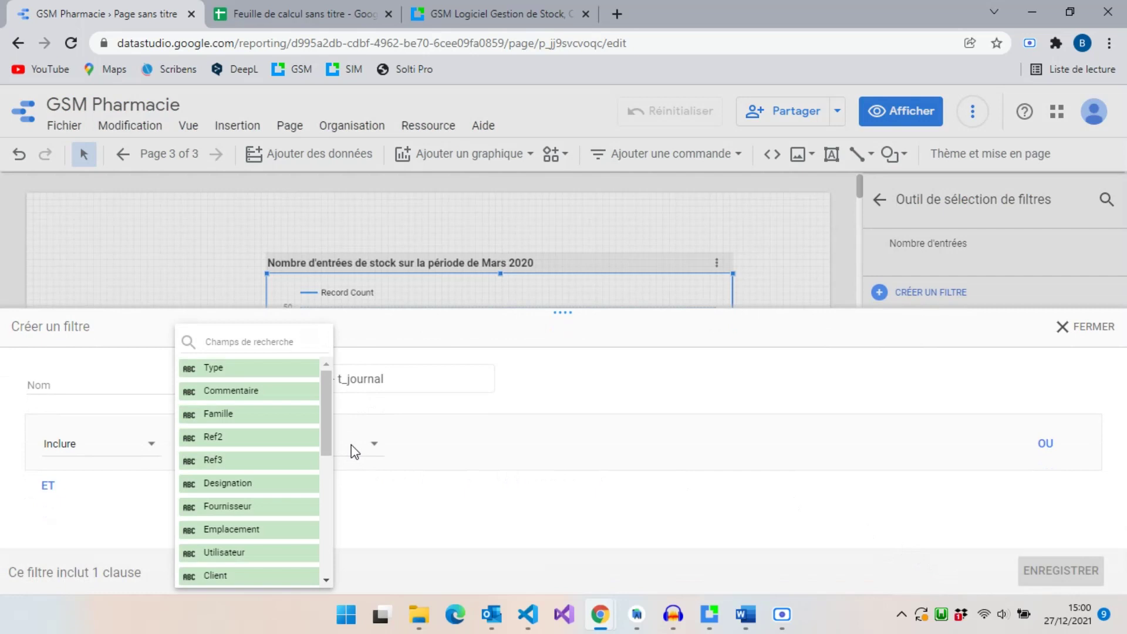
pyautogui.click(294, 368)
pyautogui.click(435, 445)
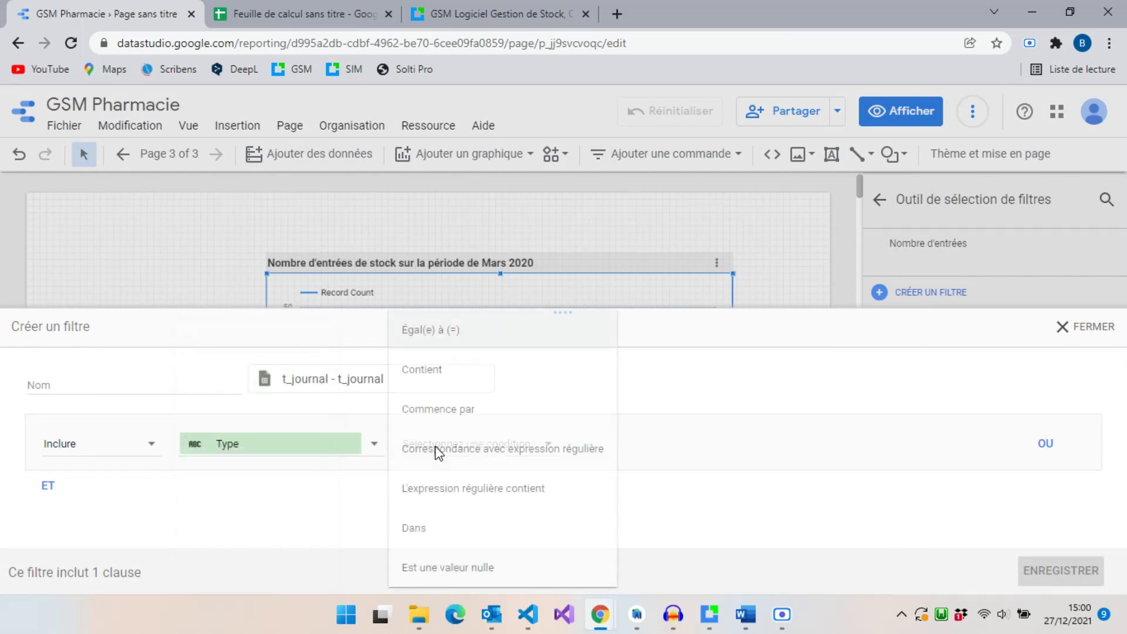
pyautogui.click(449, 339)
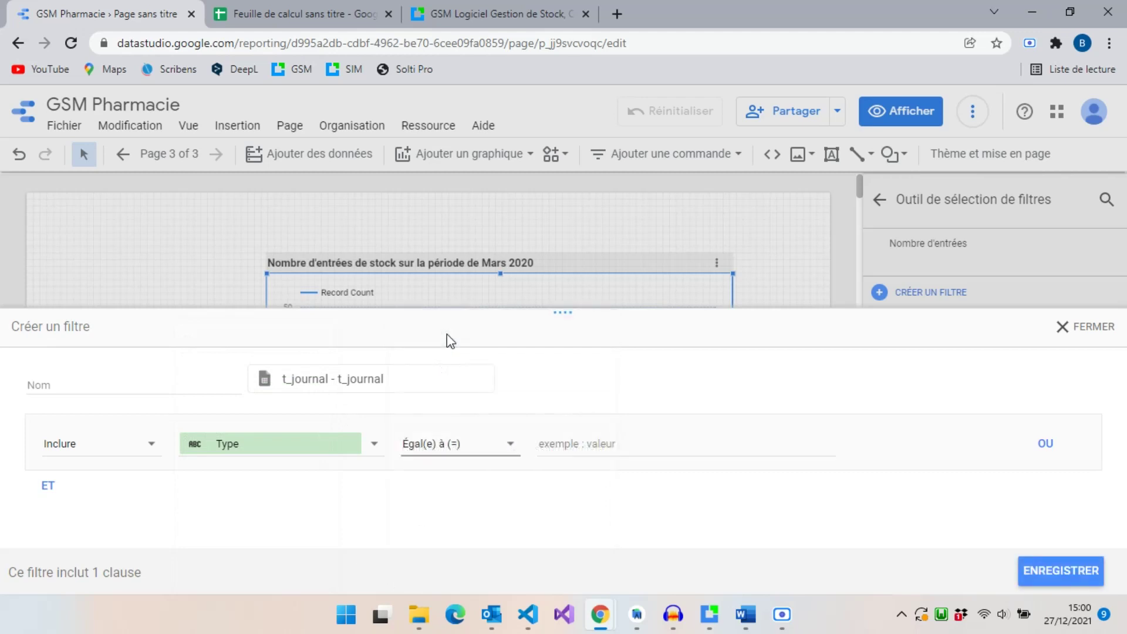
pyautogui.click(585, 448)
pyautogui.write('Entree')
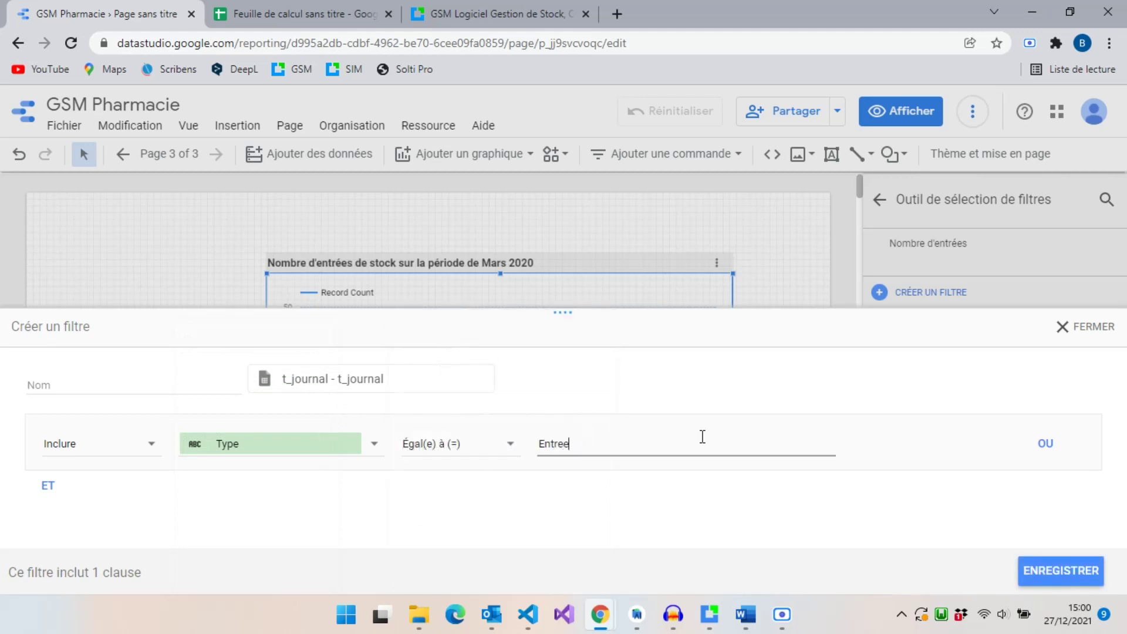
pyautogui.click(1048, 568)
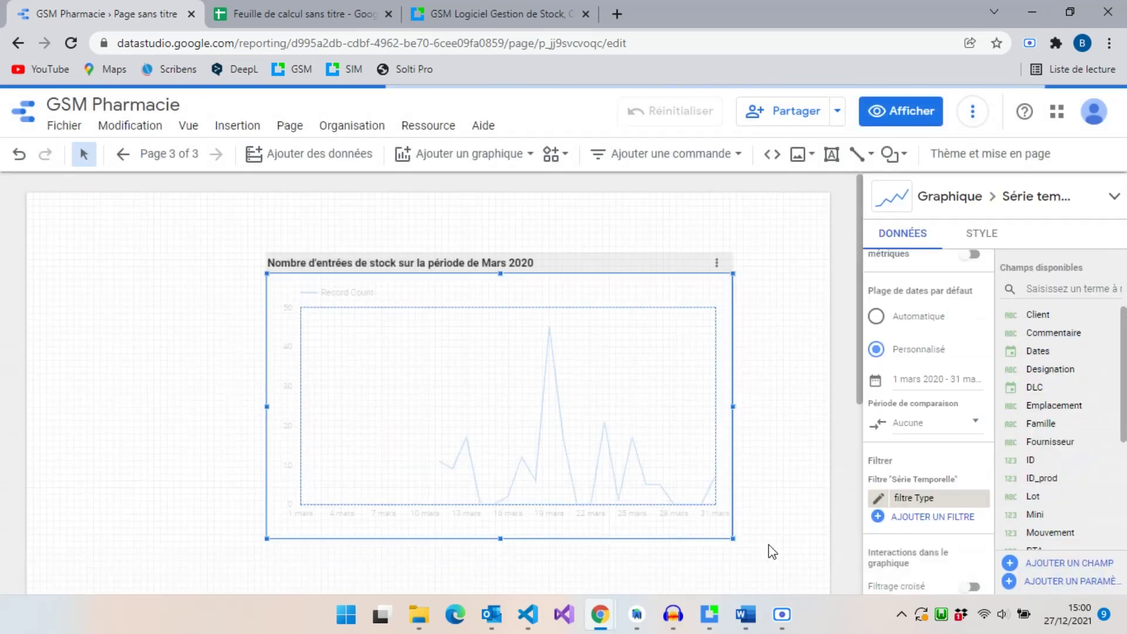
pyautogui.click(776, 505)
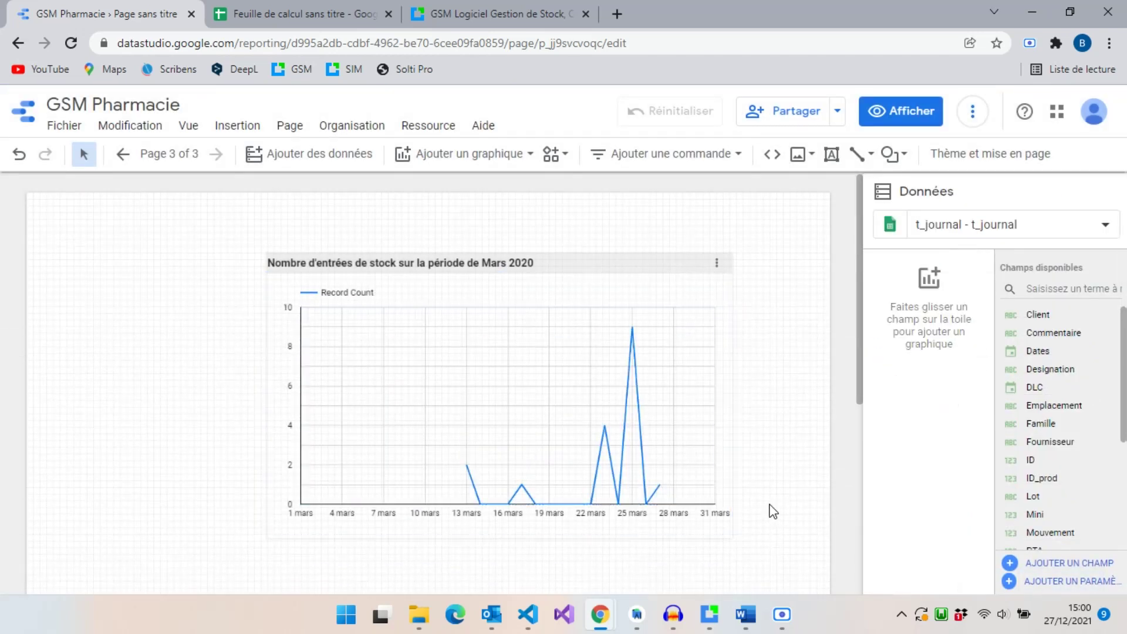